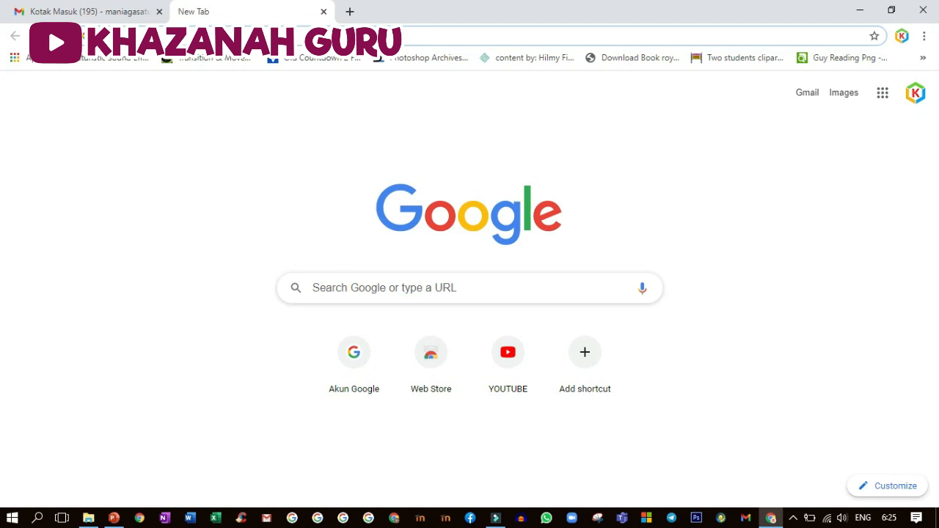
- Search Google for "lembaga oss", open the Lembaga OSS - BKPM site at oss.go.id and dismiss its announcement overlay
{"action": "type", "text": "lembaga"}
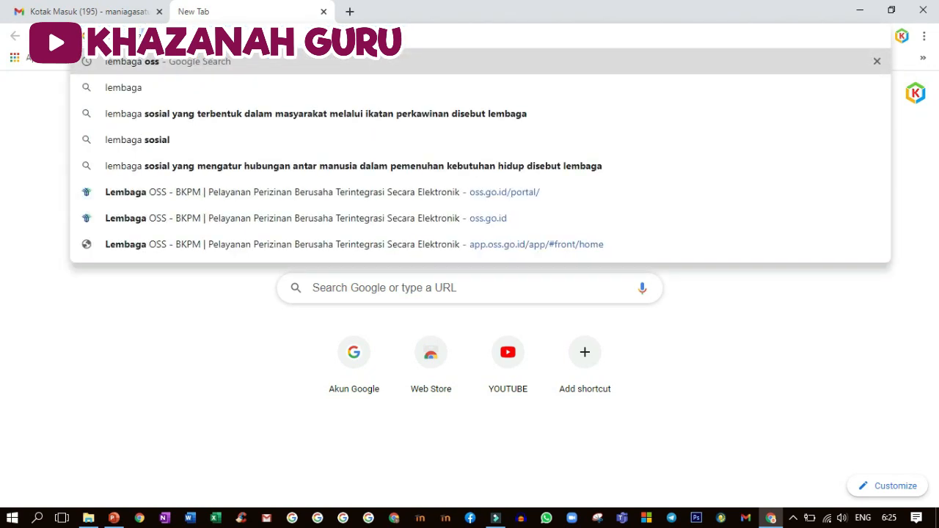
{"action": "type", "text": " oss"}
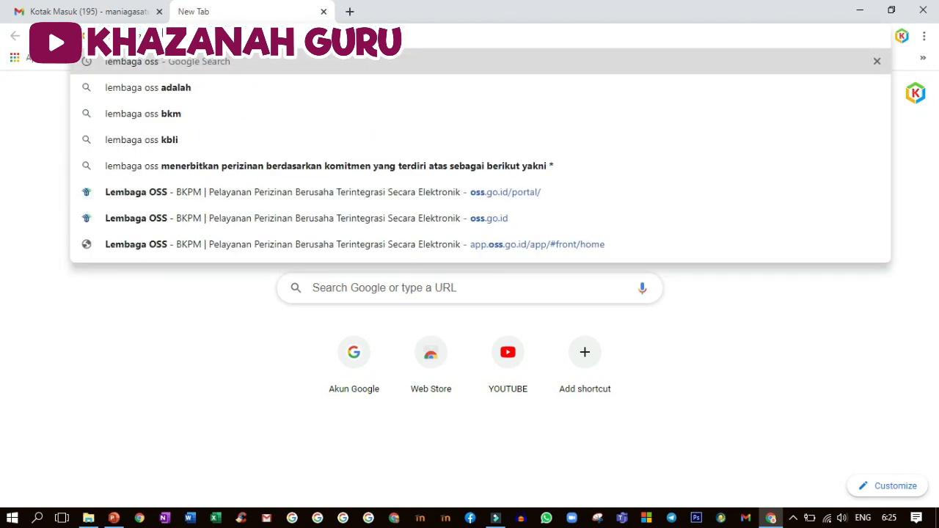
{"action": "key", "text": "Return"}
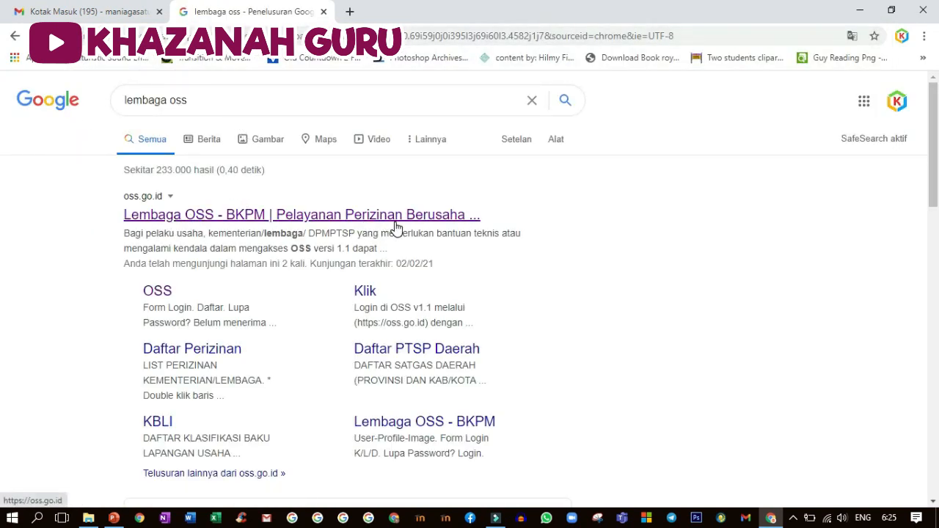
{"action": "left_click", "coordinate": [191, 214]}
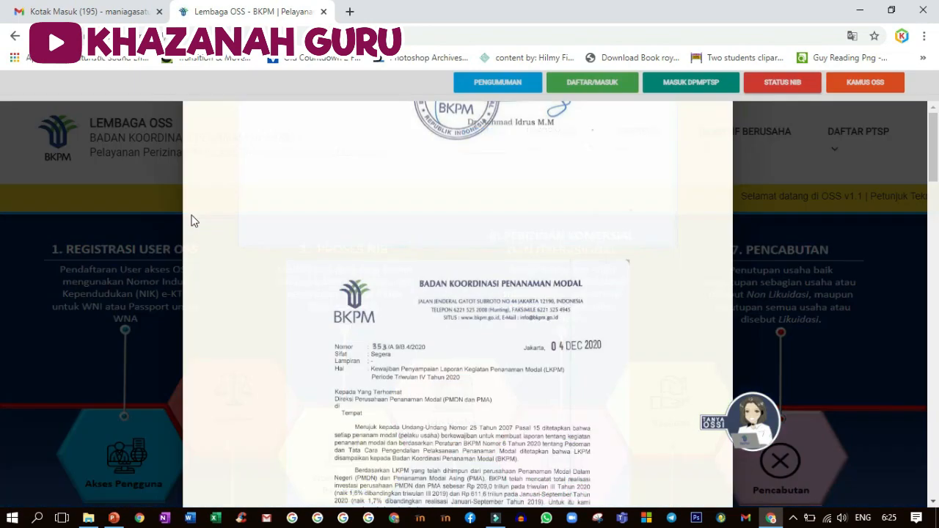
{"action": "left_click", "coordinate": [213, 146]}
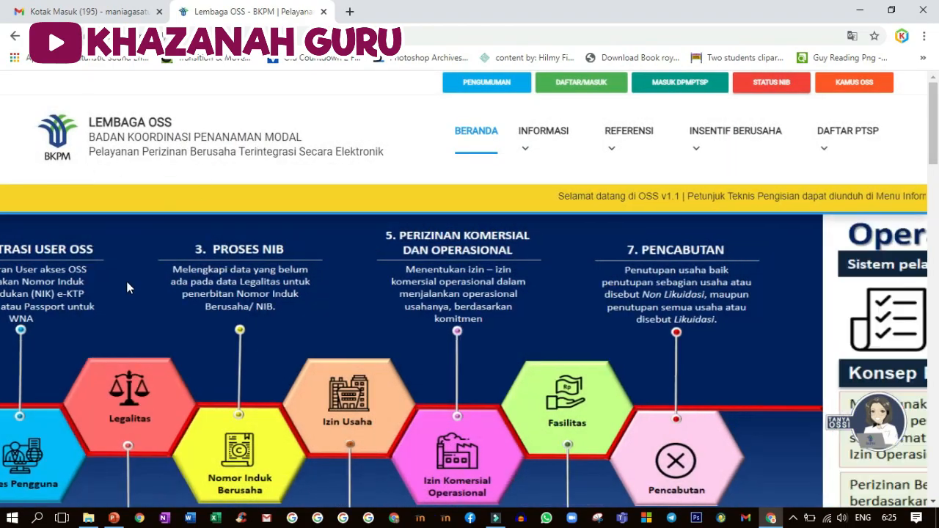
- Go to the OSS sign-up and login page and open the Daftar registration form
{"action": "scroll", "coordinate": [117, 244], "scroll_direction": "down", "scroll_amount": 7}
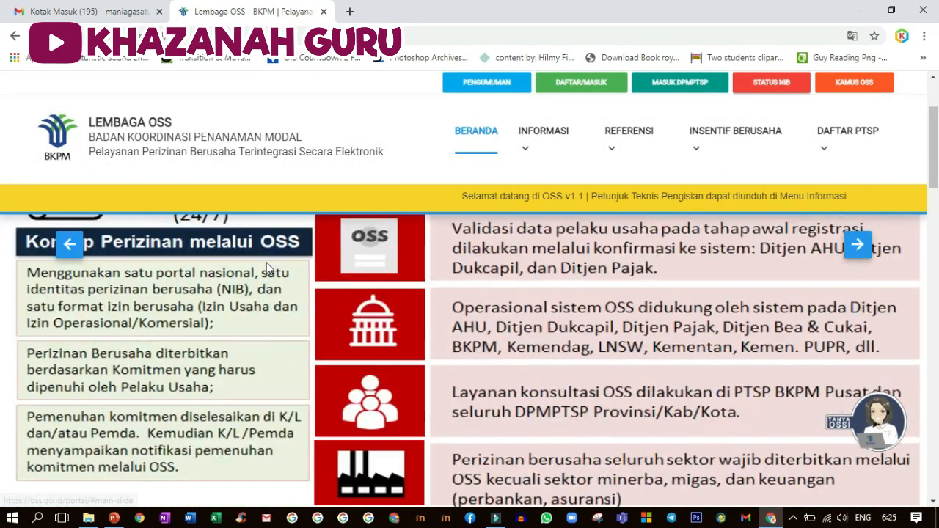
{"action": "scroll", "coordinate": [270, 293], "scroll_direction": "up", "scroll_amount": 7}
{"action": "scroll", "coordinate": [270, 297], "scroll_direction": "up", "scroll_amount": 1}
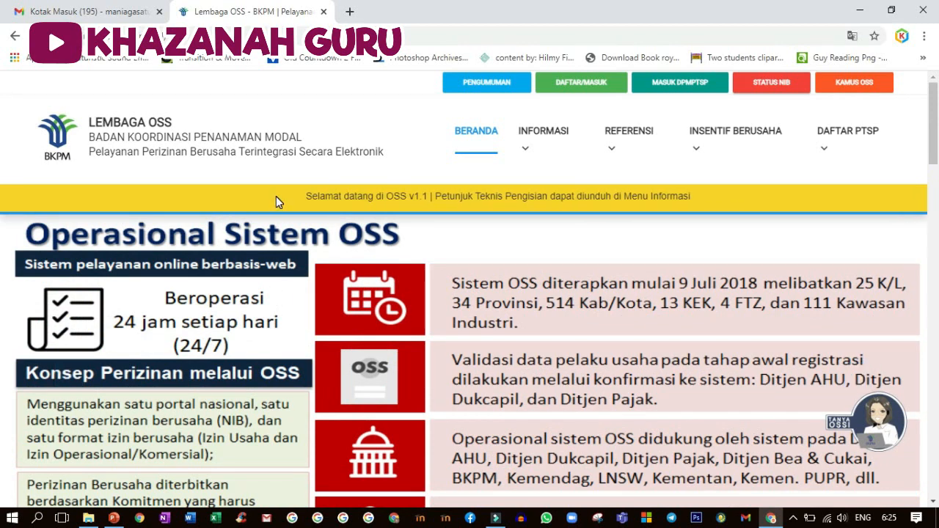
{"action": "mouse_move", "coordinate": [606, 154]}
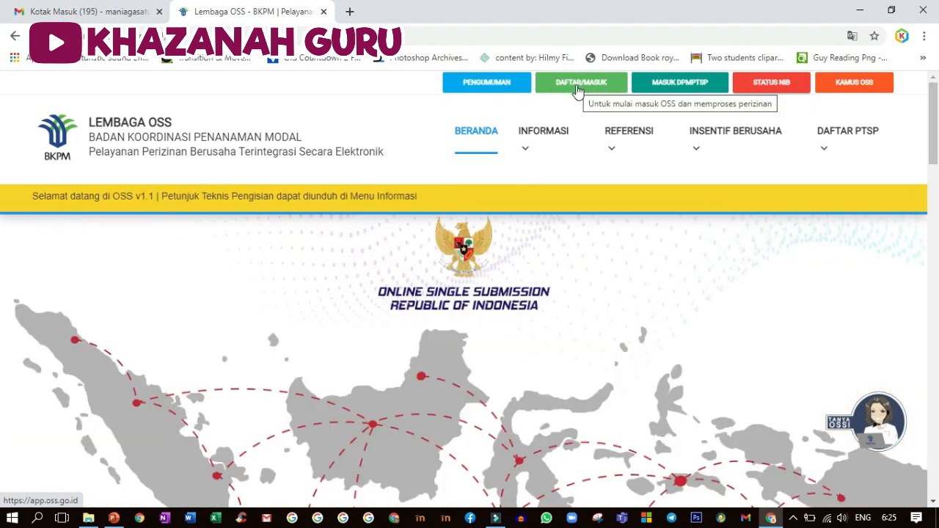
{"action": "left_click", "coordinate": [578, 89]}
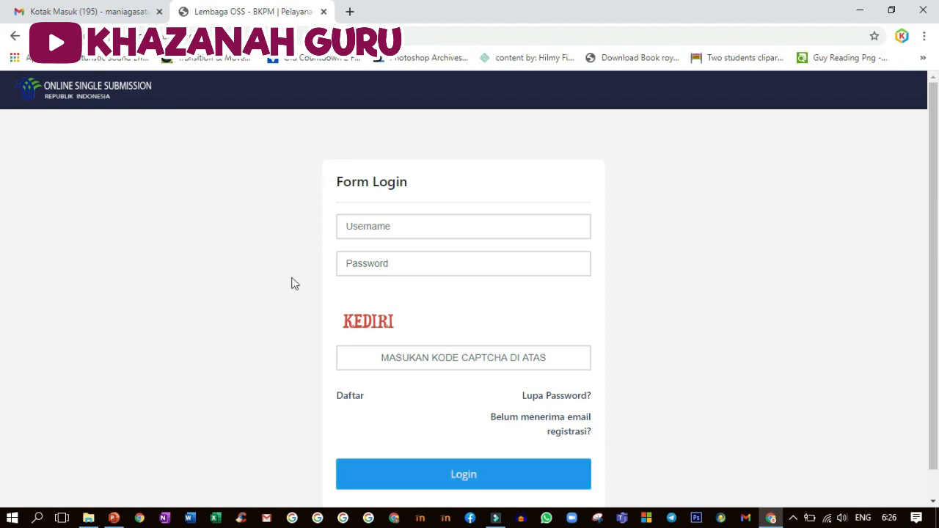
{"action": "left_click", "coordinate": [353, 398]}
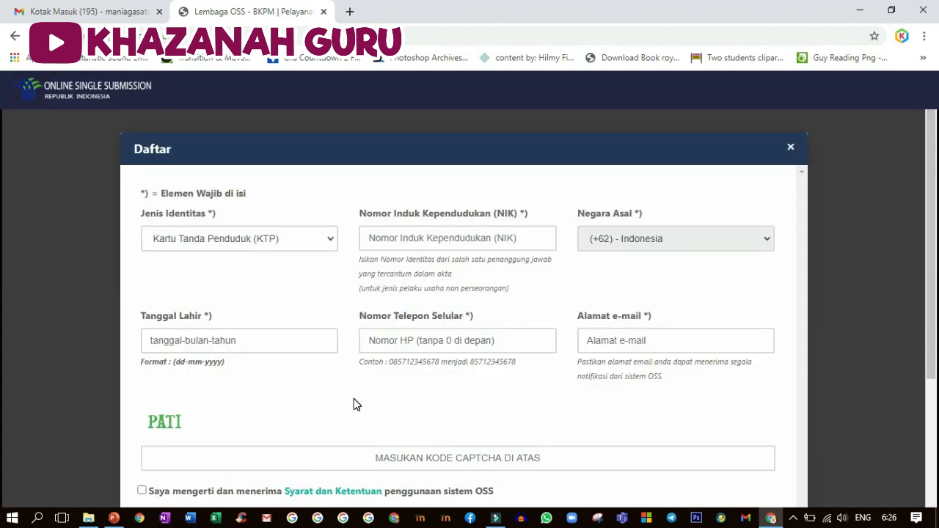
- Set the identity type to Kartu Tanda Penduduk (KTP) and enter the applicant's national identity number (NIK)
{"action": "left_click", "coordinate": [248, 239]}
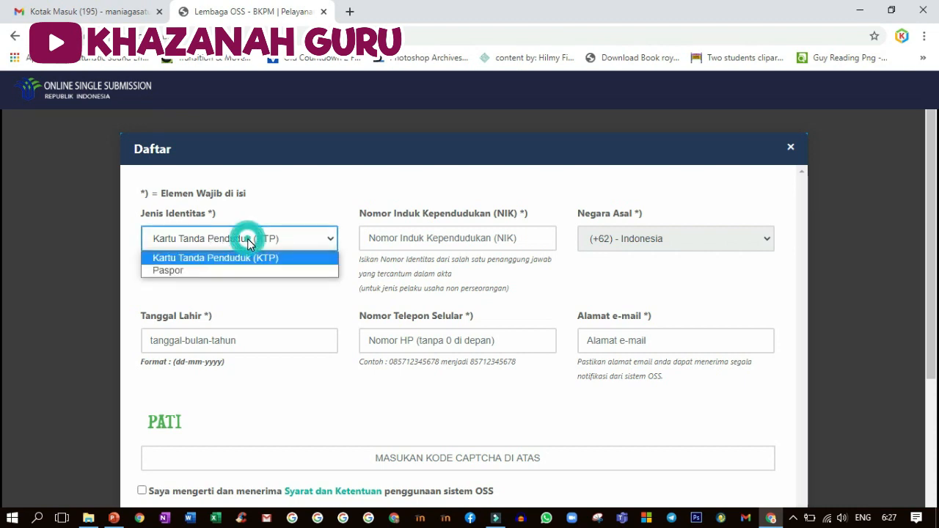
{"action": "left_click", "coordinate": [203, 263]}
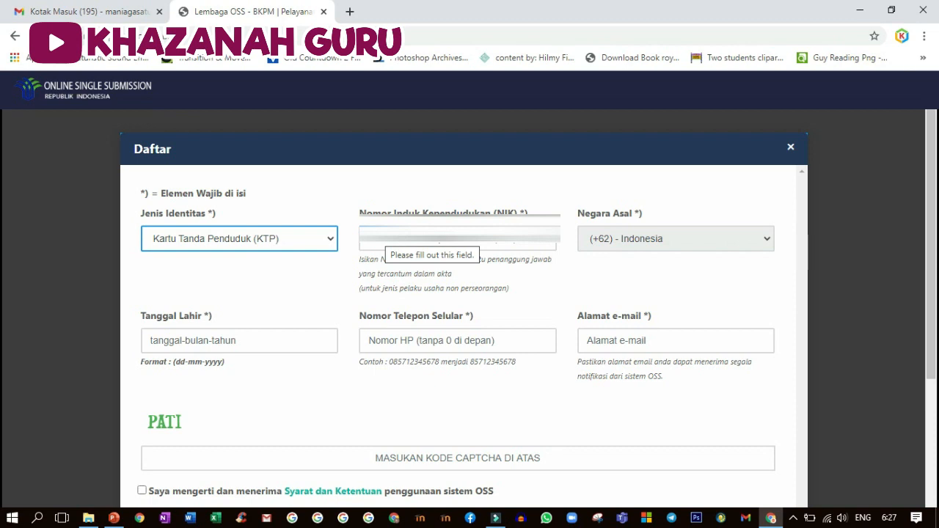
{"action": "left_click", "coordinate": [378, 238]}
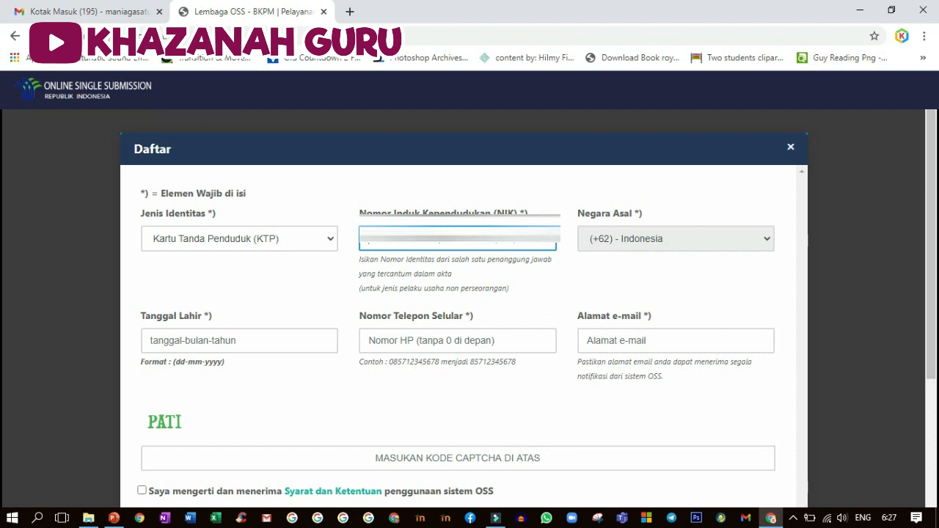
{"action": "type", "text": "3"}
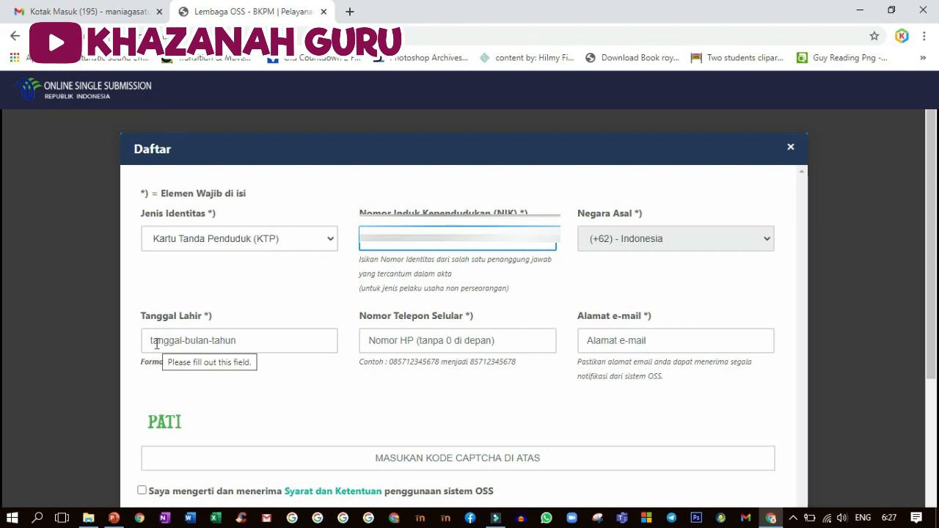
- Fill in the applicant's date of birth, mobile phone number without the leading zero, and e-mail address
{"action": "left_click", "coordinate": [157, 344]}
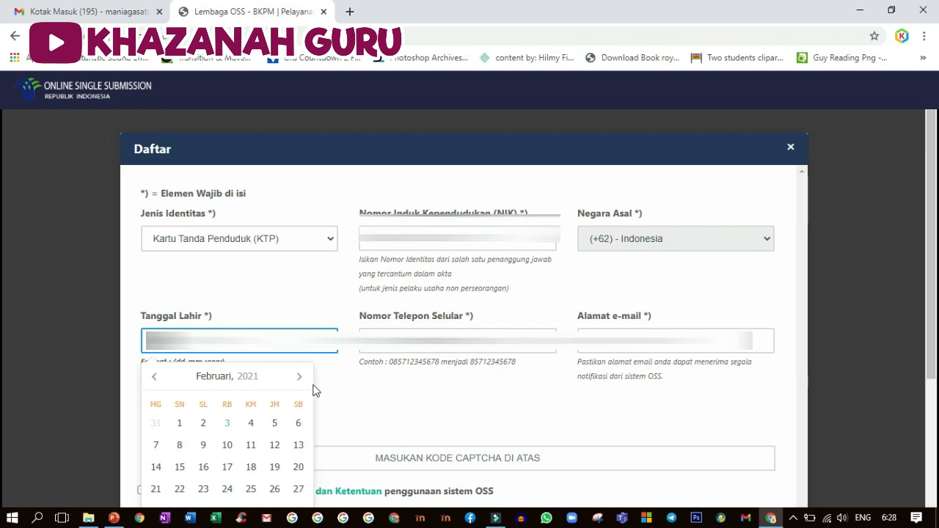
{"action": "left_click", "coordinate": [323, 398]}
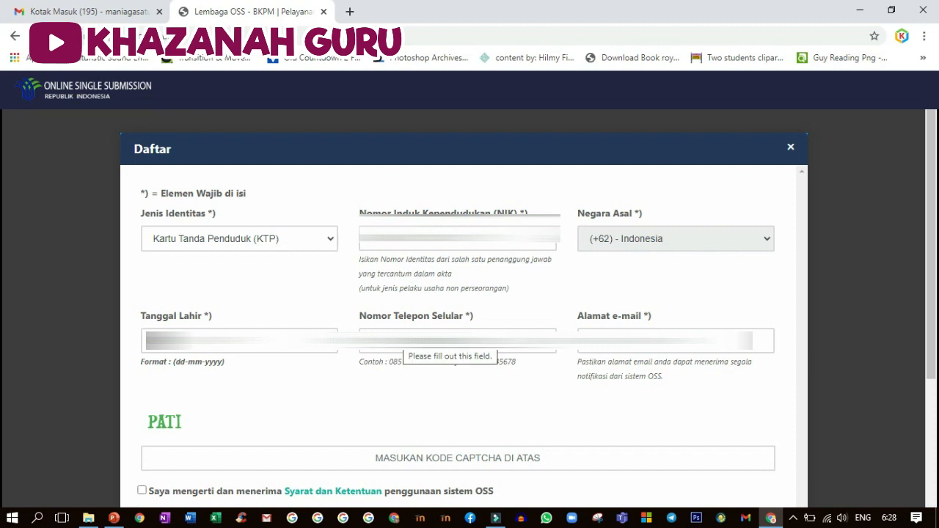
{"action": "left_click", "coordinate": [407, 341]}
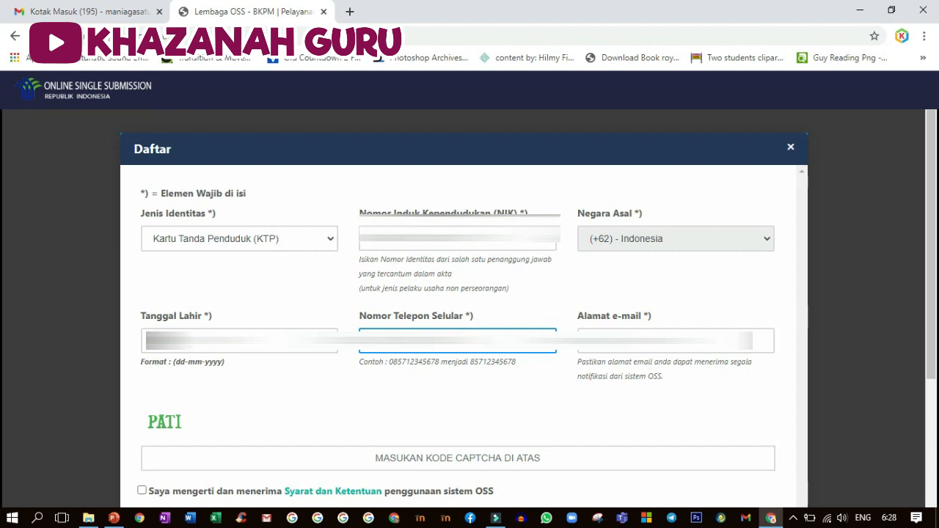
{"action": "left_click", "coordinate": [608, 340]}
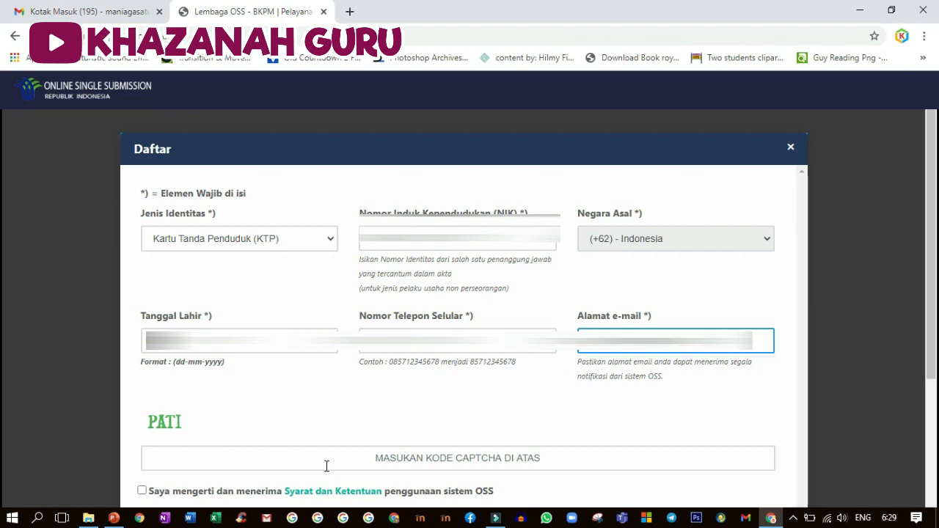
- Enter the displayed captcha code, accept the OSS terms and conditions, and submit the registration form
{"action": "left_click", "coordinate": [378, 459]}
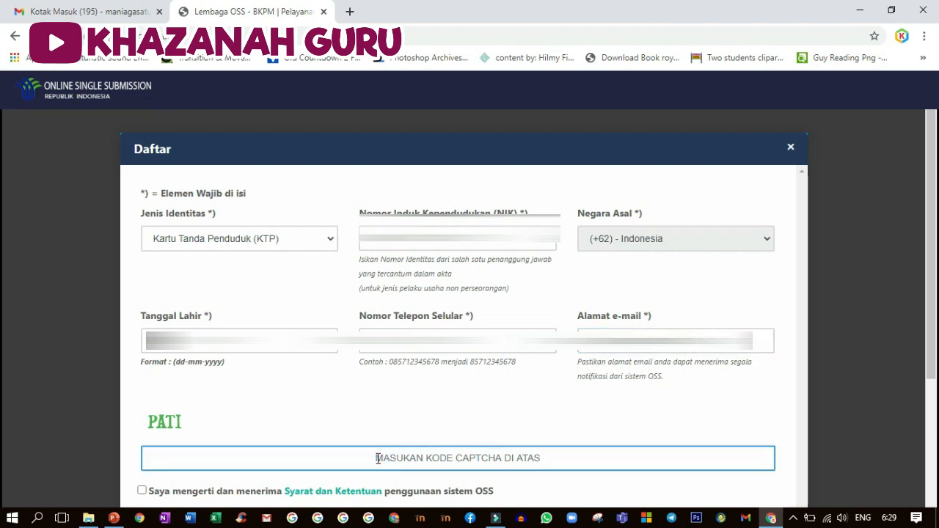
{"action": "type", "text": "PATI"}
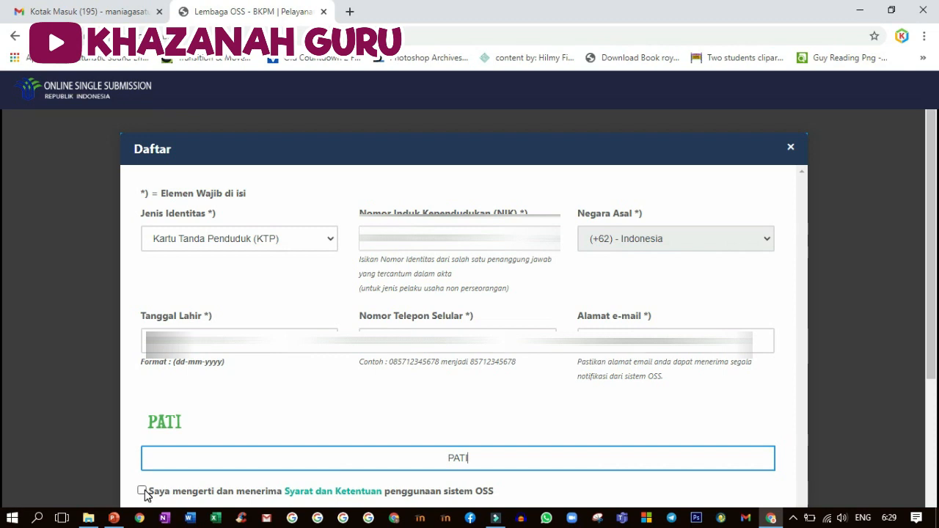
{"action": "left_click", "coordinate": [142, 491]}
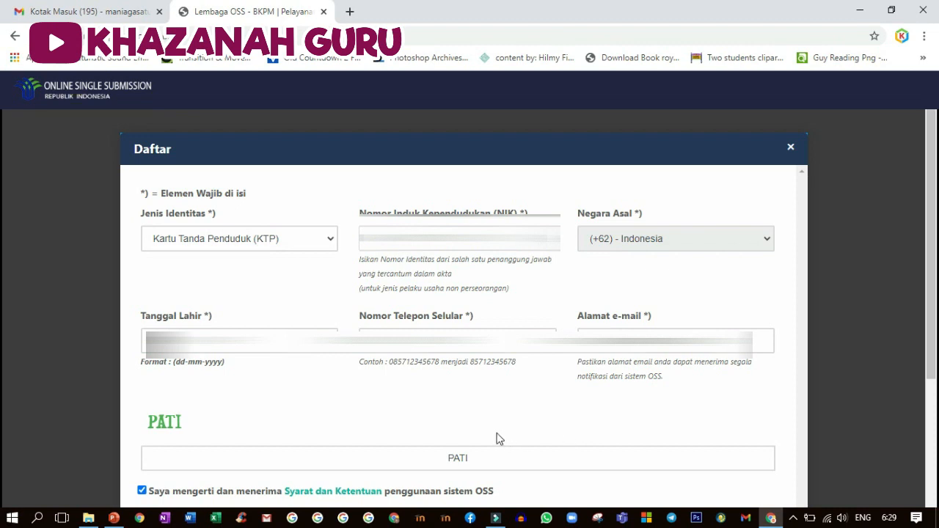
{"action": "scroll", "coordinate": [494, 438], "scroll_direction": "down", "scroll_amount": 1}
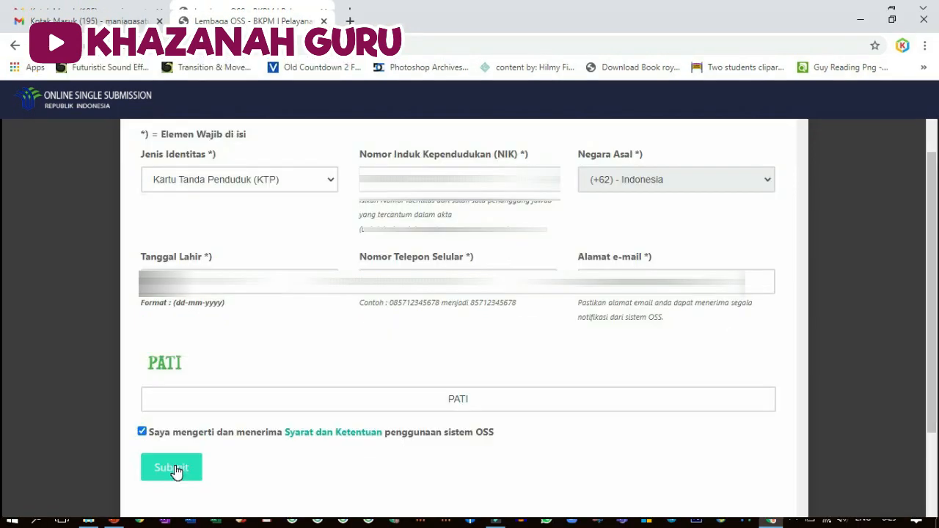
{"action": "left_click", "coordinate": [176, 471]}
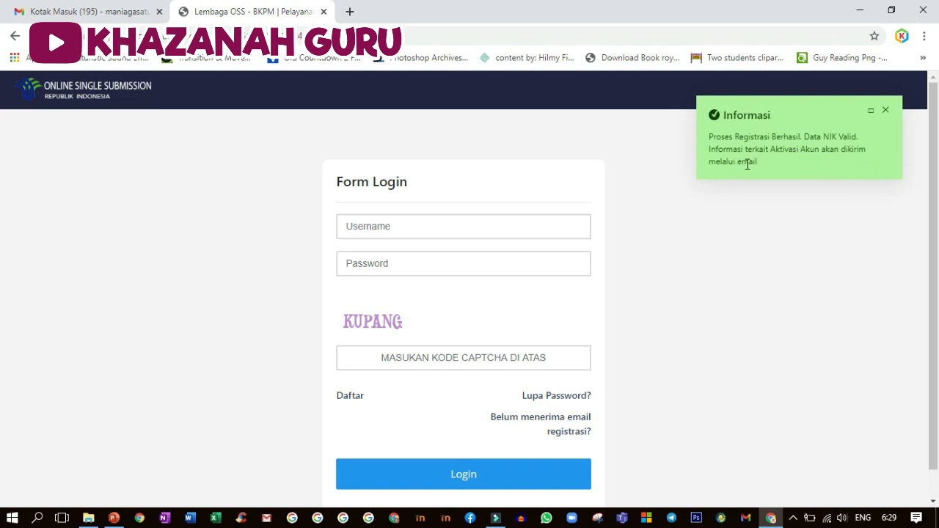
- Switch to Gmail, open the "Registrasi Akses Sistem OSS" email and activate the OSS account from it
{"action": "left_click", "coordinate": [110, 12]}
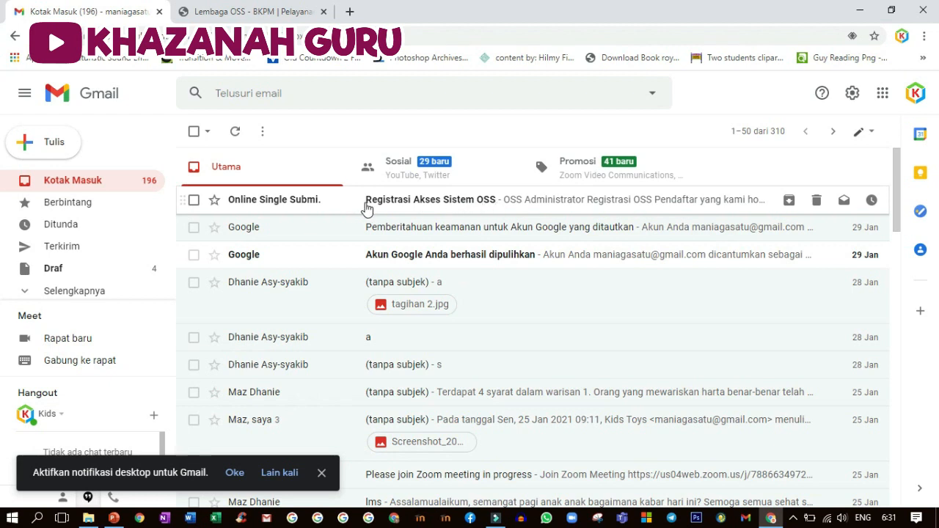
{"action": "left_click", "coordinate": [281, 205]}
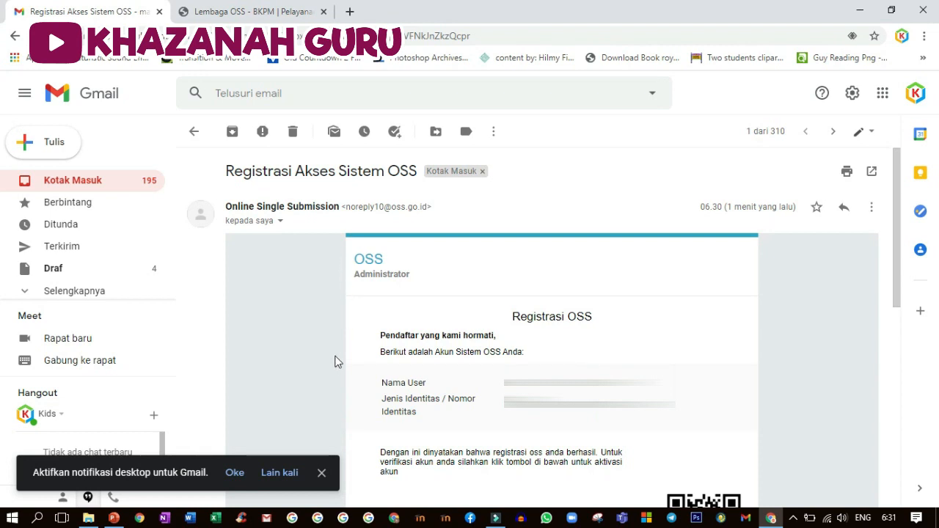
{"action": "left_click", "coordinate": [321, 472]}
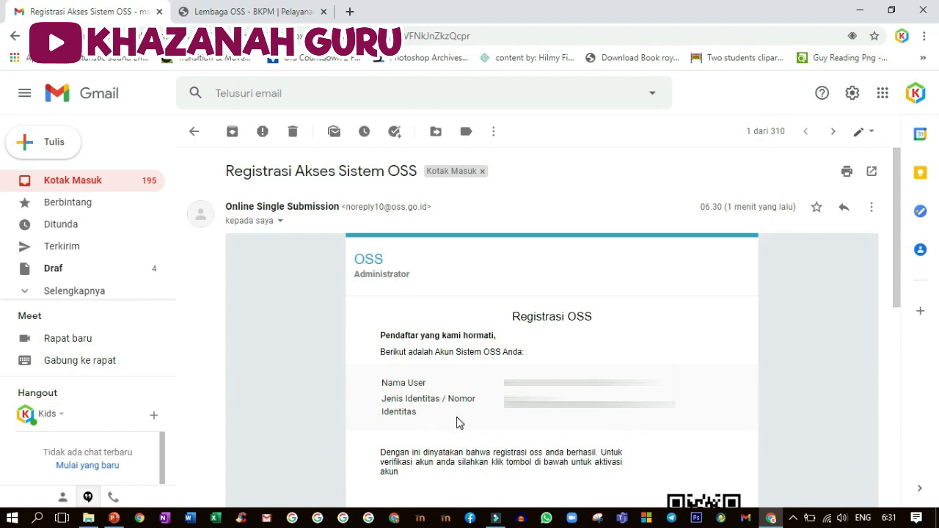
{"action": "scroll", "coordinate": [457, 422], "scroll_direction": "down", "scroll_amount": 1}
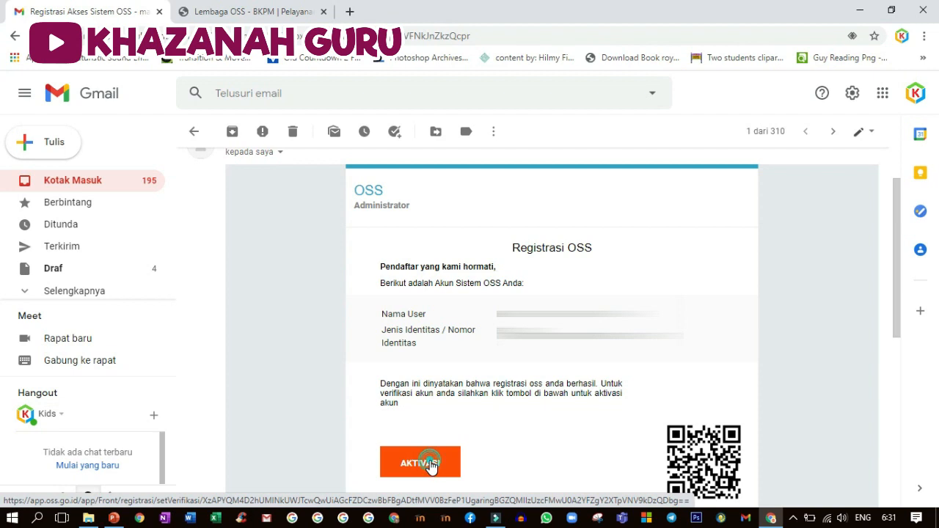
{"action": "left_click", "coordinate": [431, 467]}
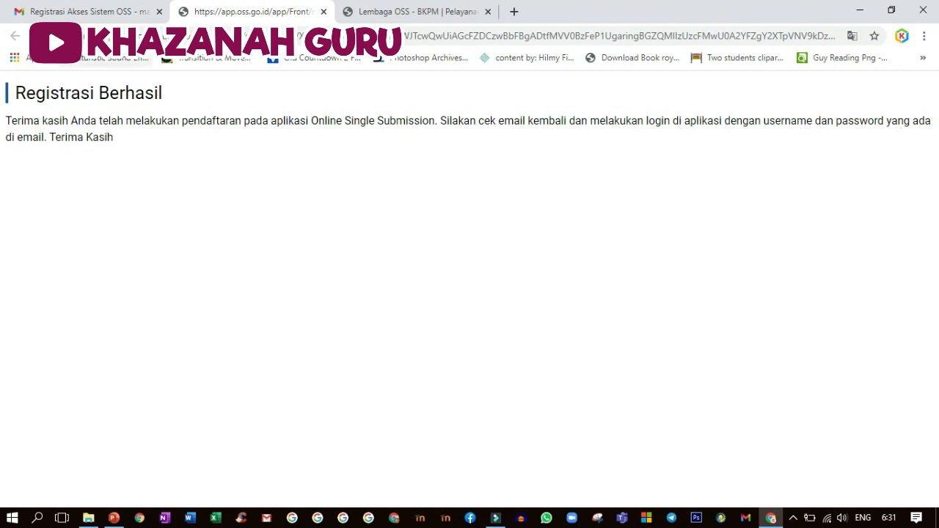
- Return to the Gmail inbox and open the "Konfirmasi registrasi Akun Sistem OSS" email containing the login credentials
{"action": "left_click", "coordinate": [64, 14]}
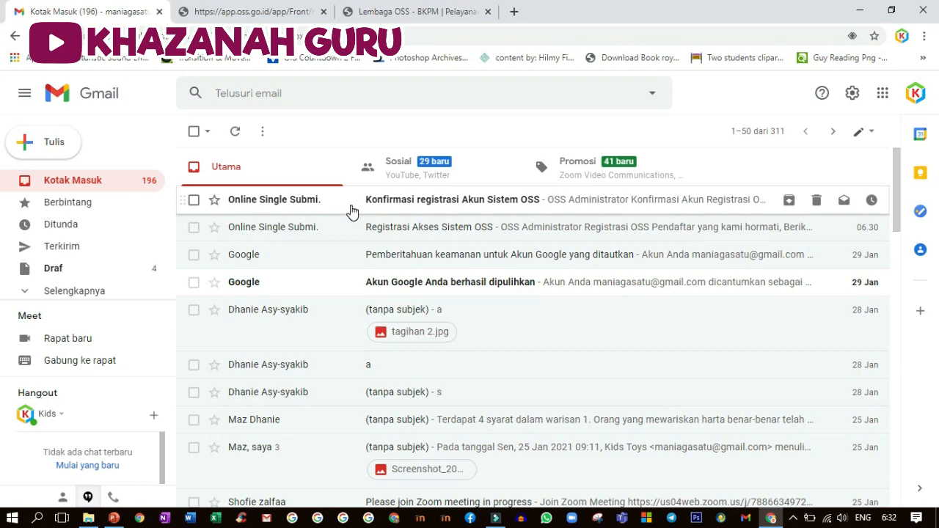
{"action": "left_click", "coordinate": [352, 211]}
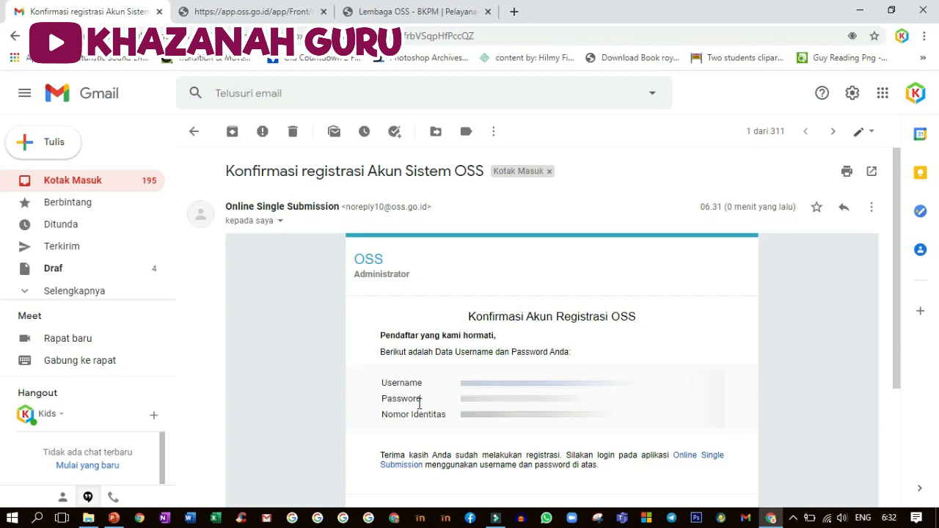
{"action": "left_click", "coordinate": [396, 13]}
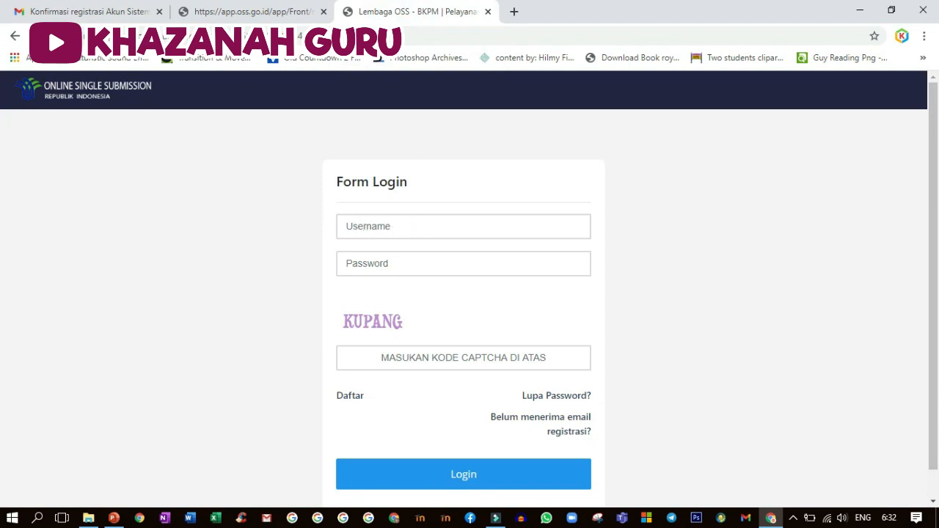
{"action": "left_click", "coordinate": [94, 15]}
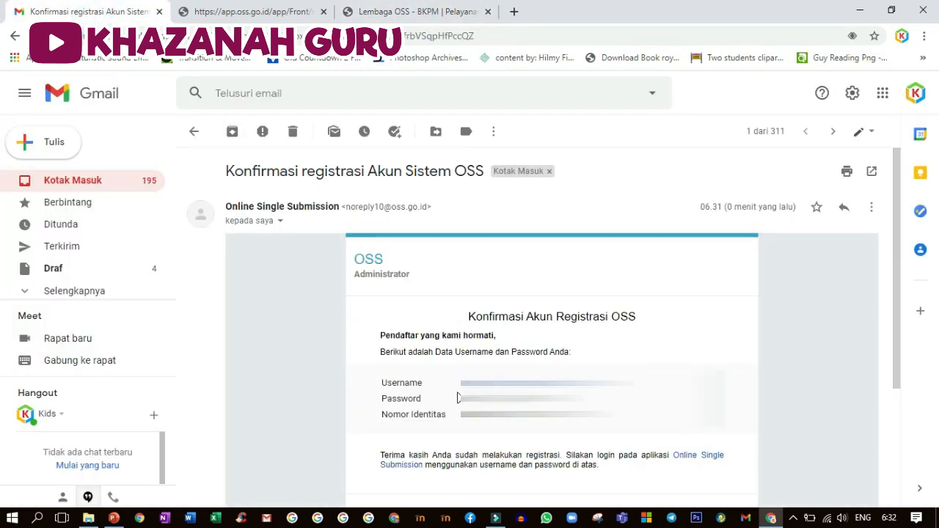
- Copy the username from the confirmation email into the Username field of the OSS login form
{"action": "left_click_drag", "start_coordinate": [464, 375], "coordinate": [572, 381]}
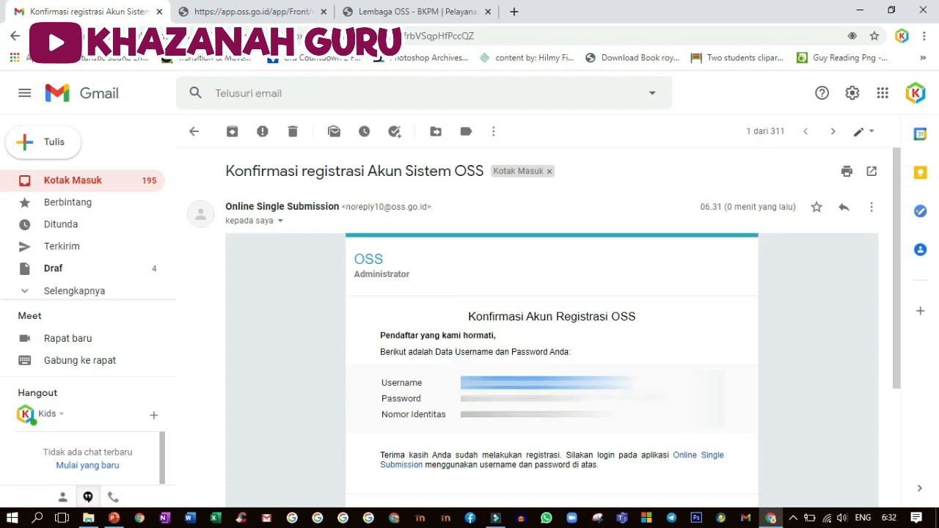
{"action": "left_click", "coordinate": [383, 11]}
{"action": "left_click", "coordinate": [394, 220]}
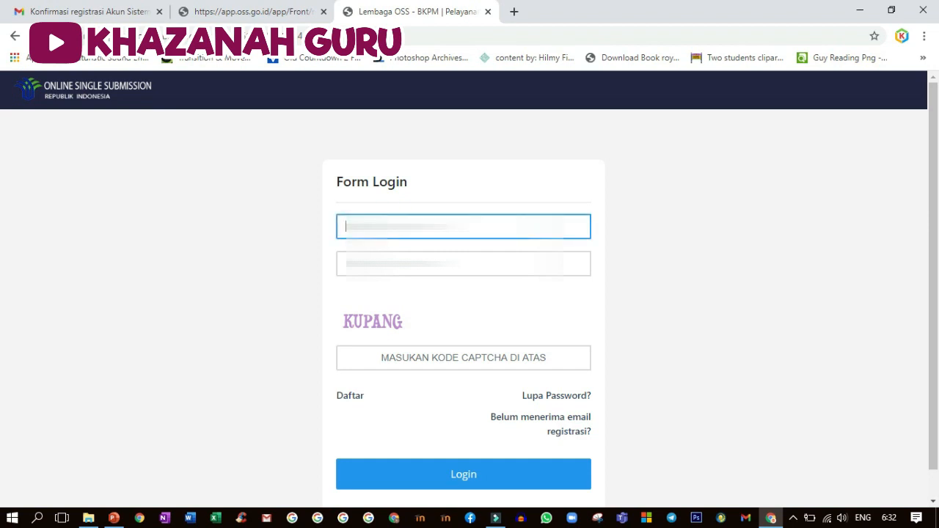
{"action": "key", "text": "ctrl+v"}
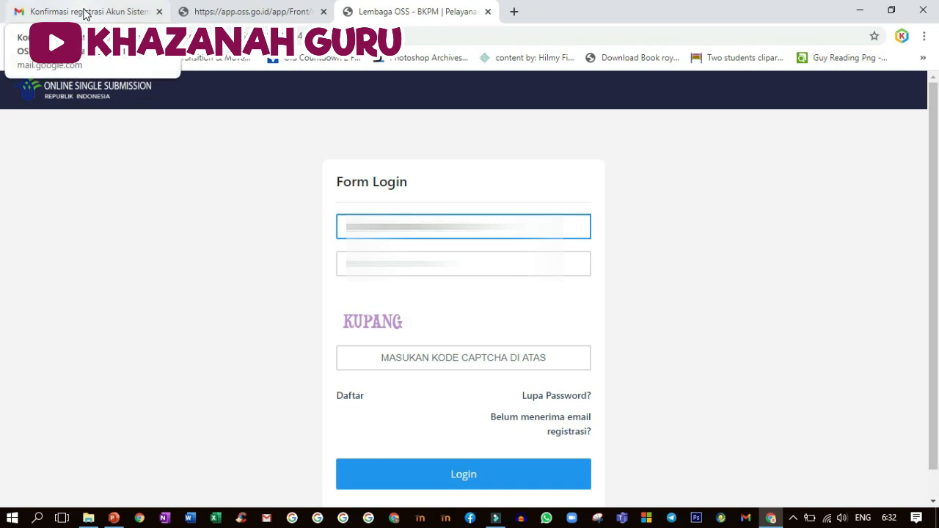
- Copy the password from the Gmail confirmation email into the Password field of the OSS login form
{"action": "left_click", "coordinate": [83, 14]}
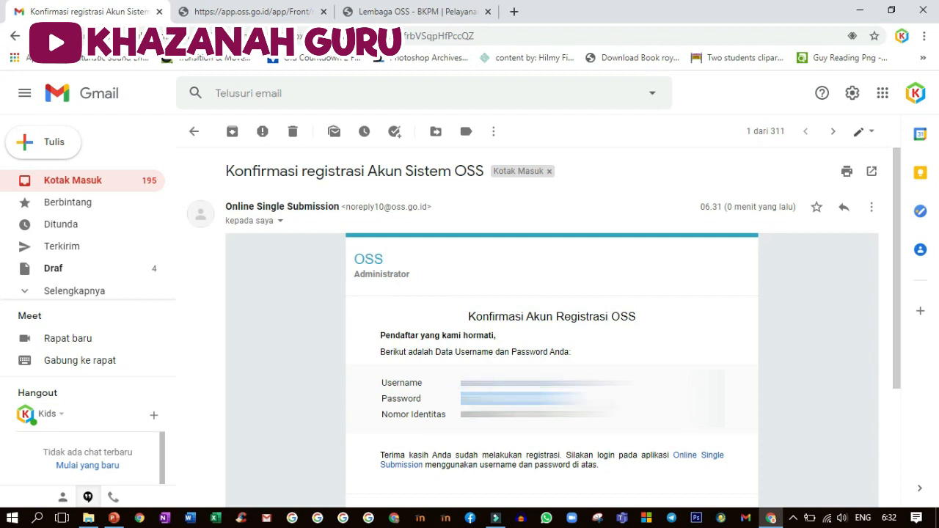
{"action": "left_click", "coordinate": [392, 12]}
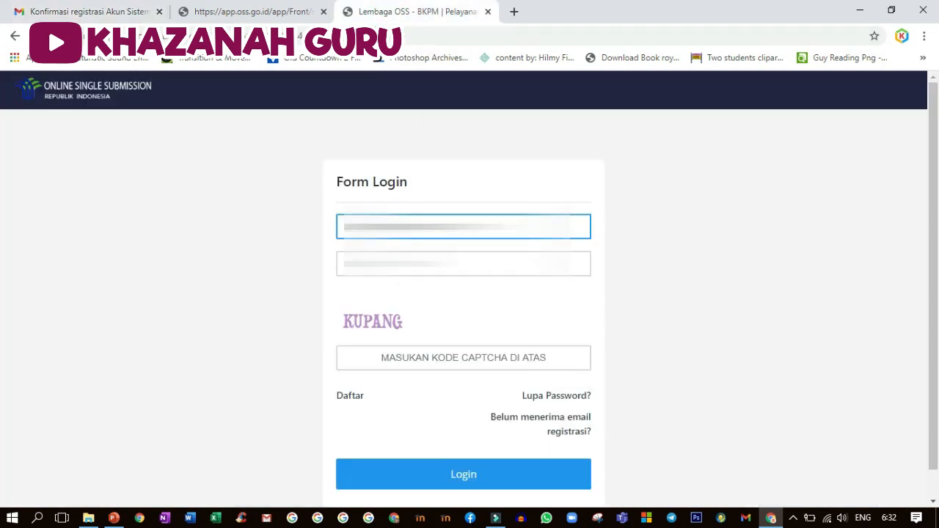
{"action": "left_click", "coordinate": [463, 263]}
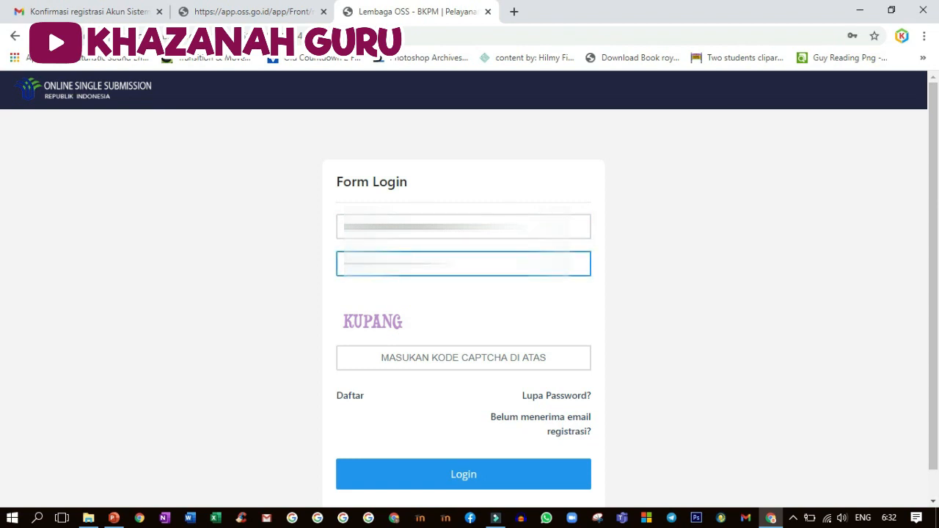
- Enter the displayed captcha code and log in to the OSS portal
{"action": "left_click", "coordinate": [384, 357]}
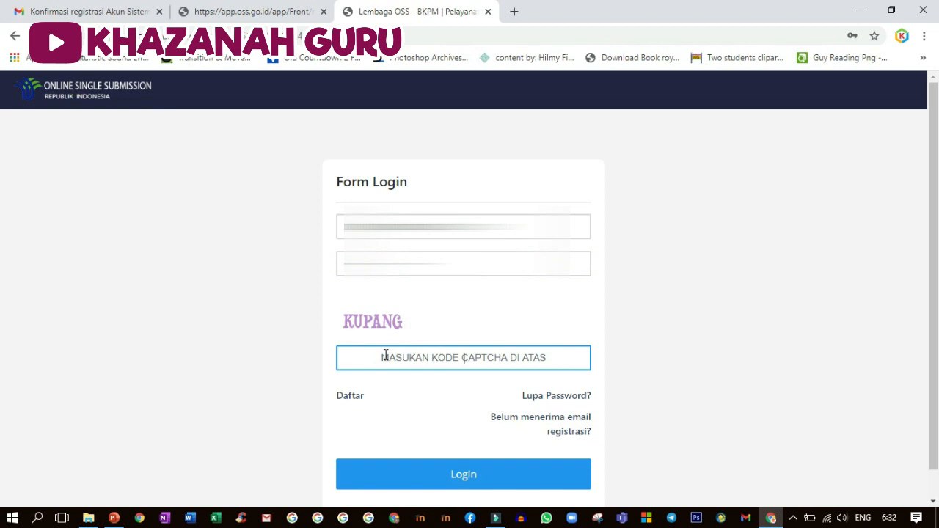
{"action": "type", "text": "KUPANG"}
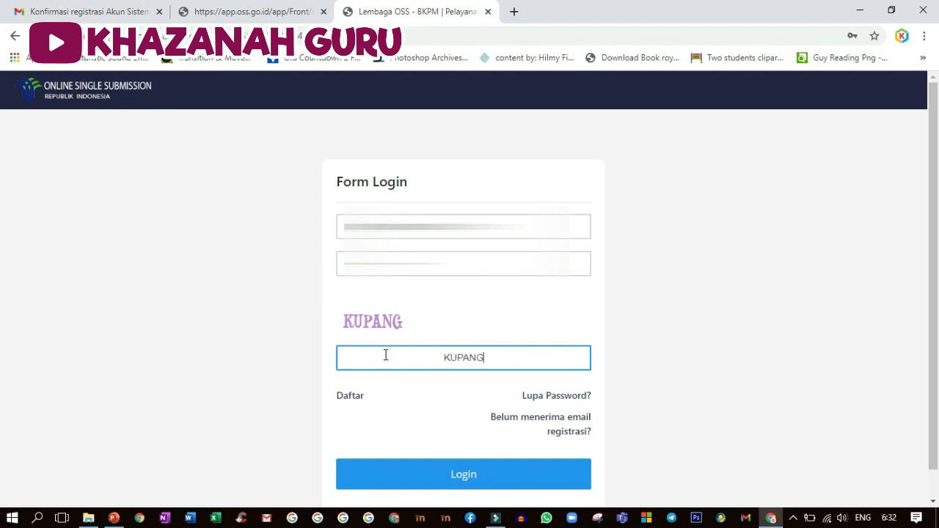
{"action": "left_click", "coordinate": [467, 489]}
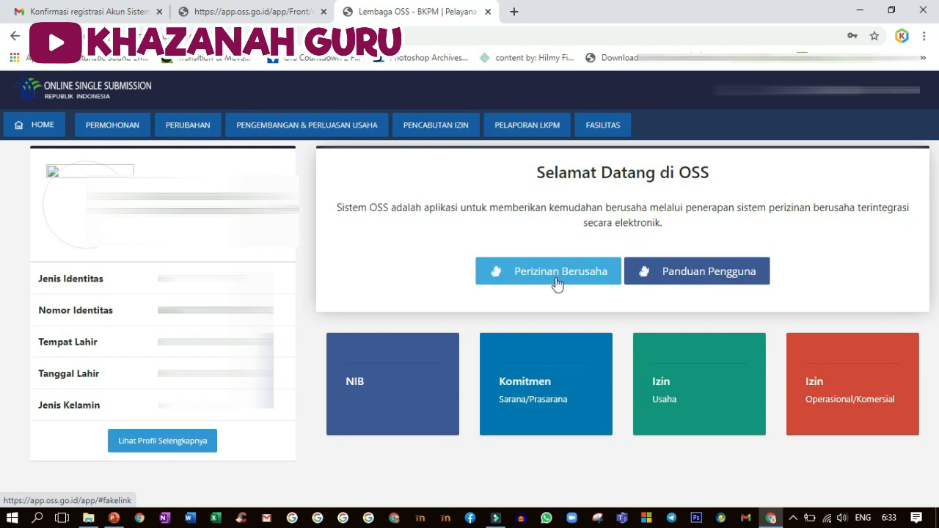
- Open Perizinan Berusaha and select Perseorangan as the business qualification
{"action": "left_click", "coordinate": [511, 275]}
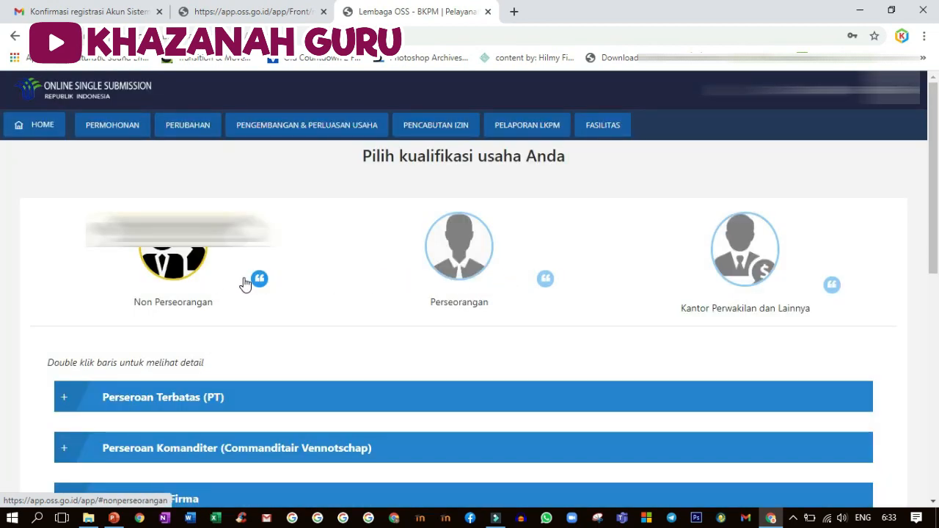
{"action": "scroll", "coordinate": [623, 292], "scroll_direction": "down", "scroll_amount": 2}
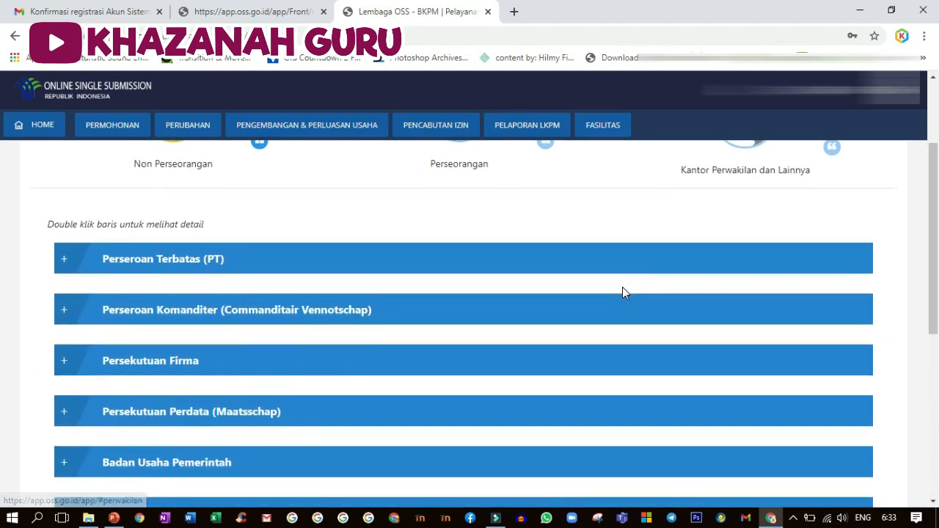
{"action": "scroll", "coordinate": [622, 292], "scroll_direction": "down", "scroll_amount": 5}
{"action": "scroll", "coordinate": [623, 294], "scroll_direction": "up", "scroll_amount": 7}
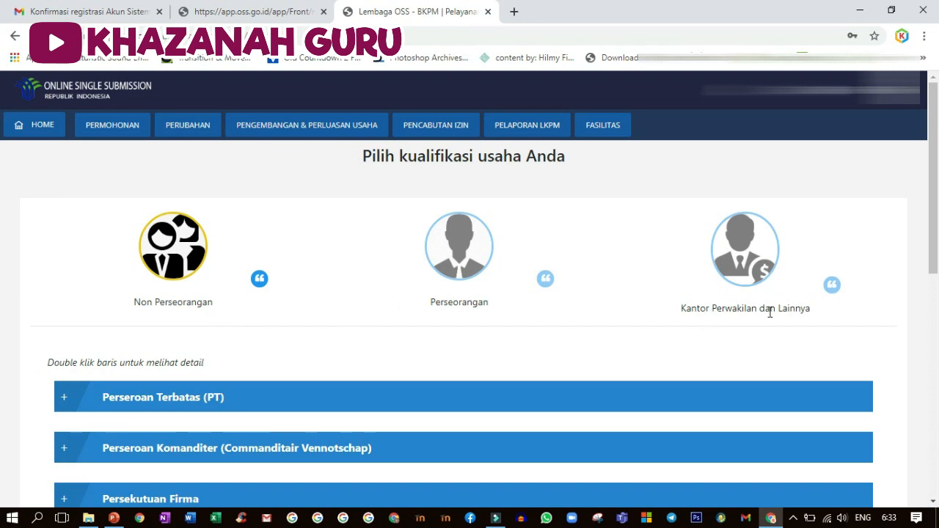
{"action": "left_click", "coordinate": [460, 281]}
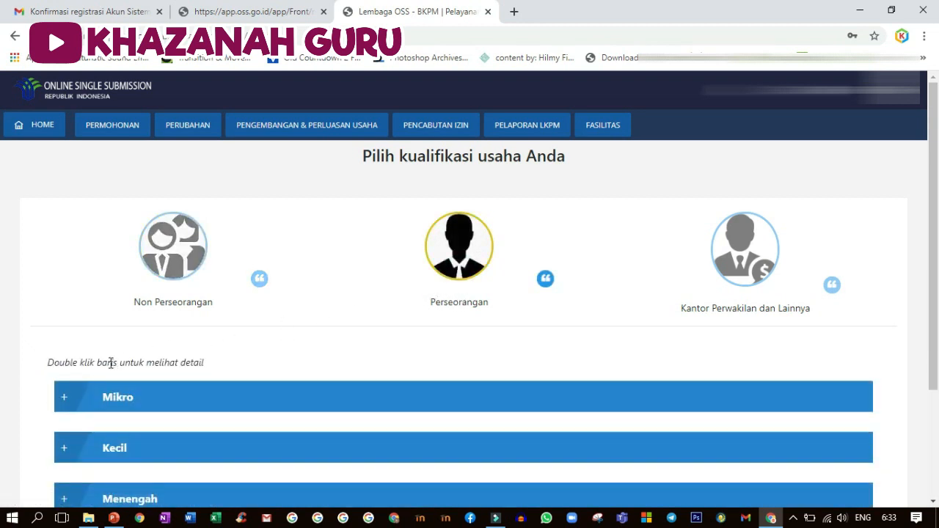
- Expand the Mikro, Kecil and Menengah categories to read the criteria for each individual business size
{"action": "scroll", "coordinate": [110, 362], "scroll_direction": "down", "scroll_amount": 1}
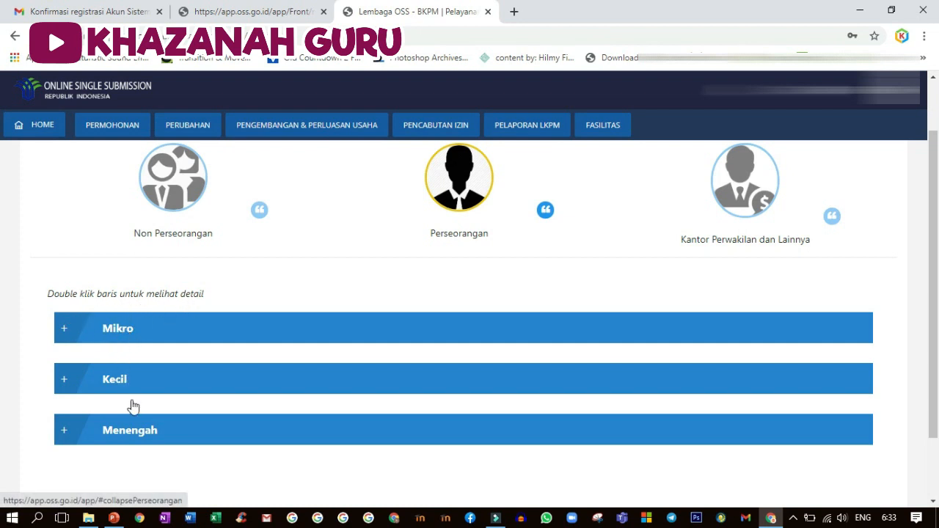
{"action": "double_click", "coordinate": [104, 336]}
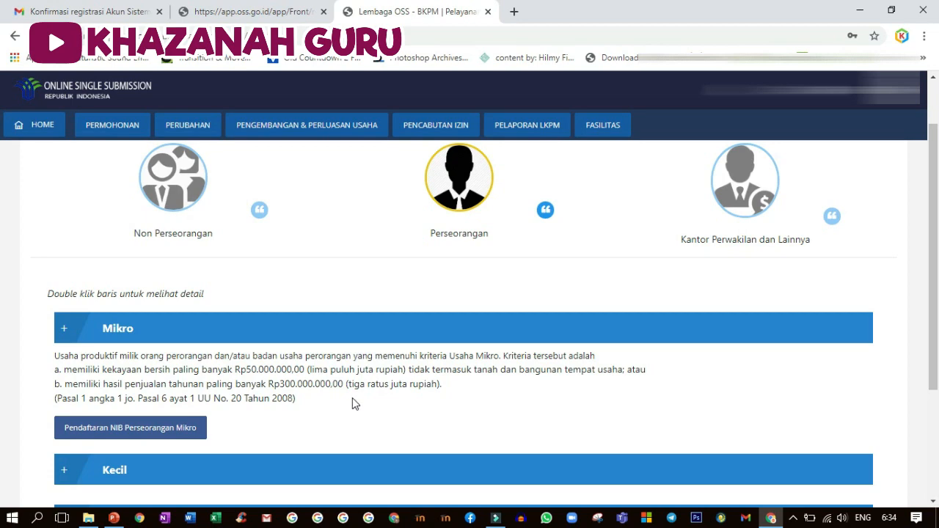
{"action": "double_click", "coordinate": [92, 470]}
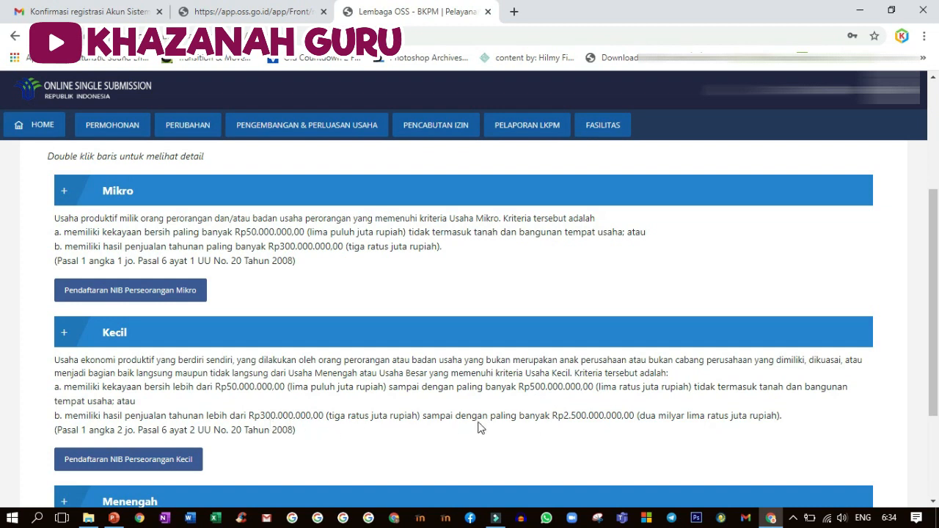
{"action": "scroll", "coordinate": [163, 447], "scroll_direction": "down", "scroll_amount": 1}
{"action": "left_click", "coordinate": [150, 444]}
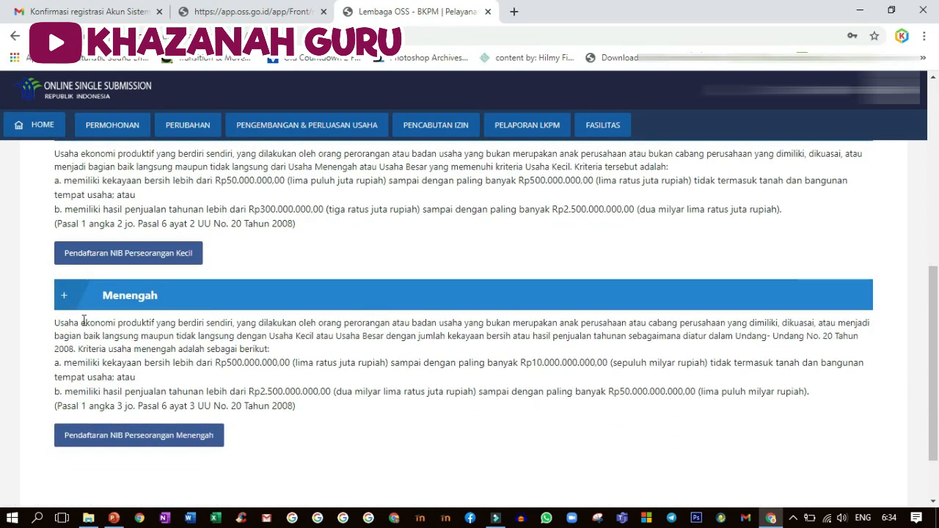
- Collapse the Menengah and Kecil details and start the Pendaftaran NIB Perseorangan Mikro application
{"action": "left_click", "coordinate": [95, 302]}
{"action": "scroll", "coordinate": [118, 279], "scroll_direction": "up", "scroll_amount": 1}
{"action": "left_click", "coordinate": [114, 248]}
{"action": "scroll", "coordinate": [124, 257], "scroll_direction": "up", "scroll_amount": 3}
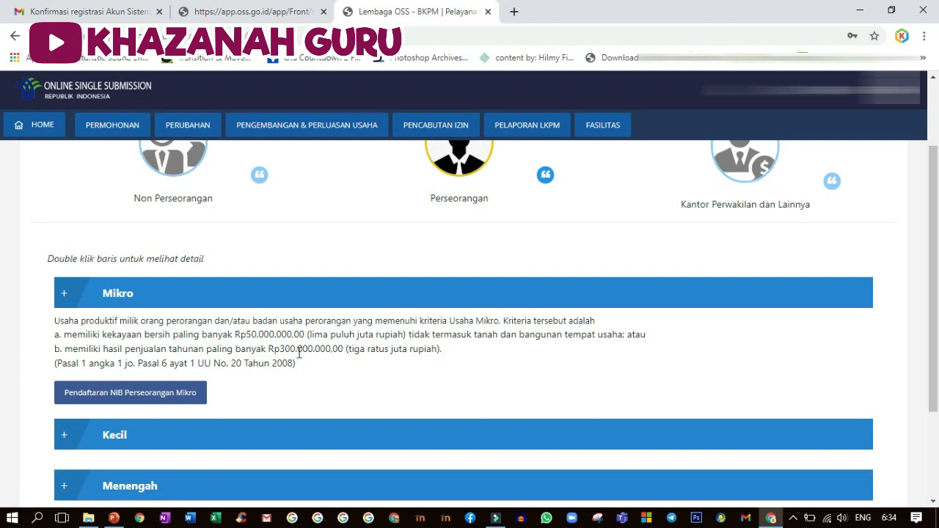
{"action": "left_click", "coordinate": [120, 399]}
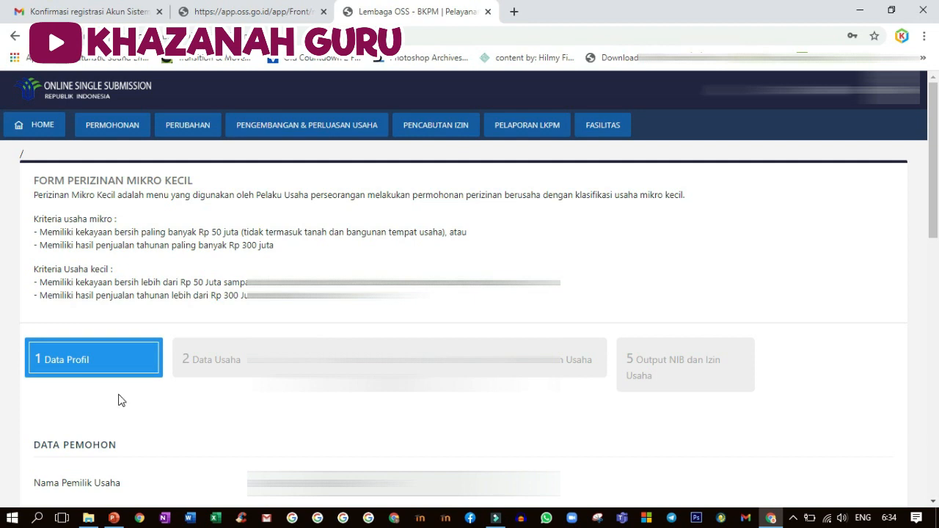
- In the applicant data, enter the phone number in Telp and set Pendidikan Terakhir to Strata 2 (S2)
{"action": "scroll", "coordinate": [121, 400], "scroll_direction": "down", "scroll_amount": 3}
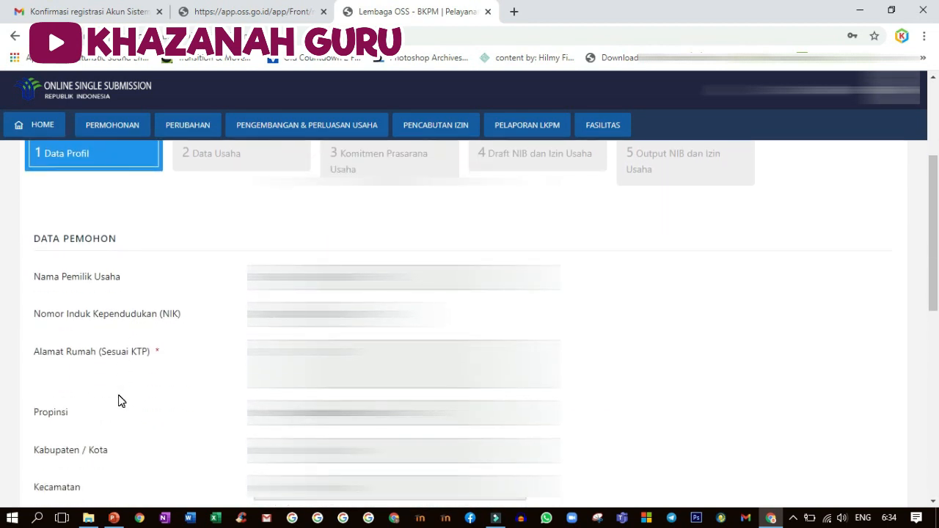
{"action": "scroll", "coordinate": [121, 400], "scroll_direction": "down", "scroll_amount": 1}
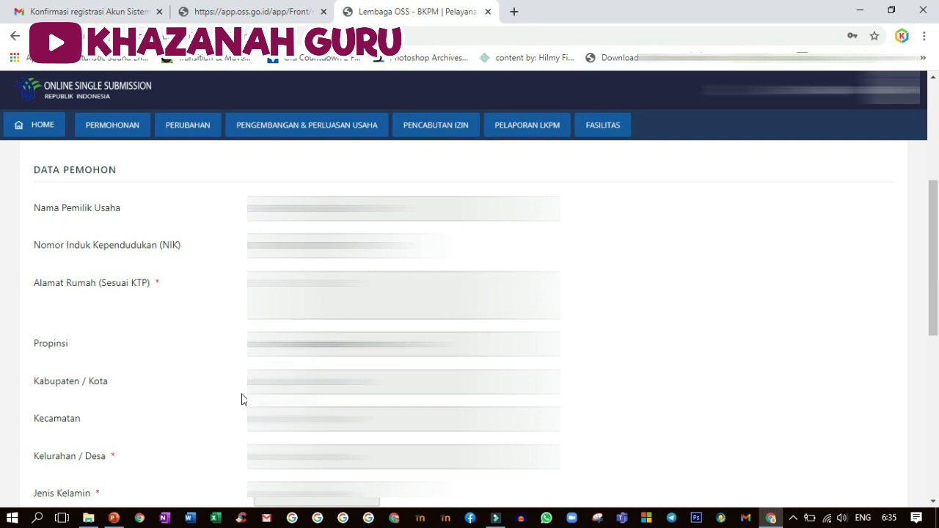
{"action": "scroll", "coordinate": [244, 400], "scroll_direction": "down", "scroll_amount": 4}
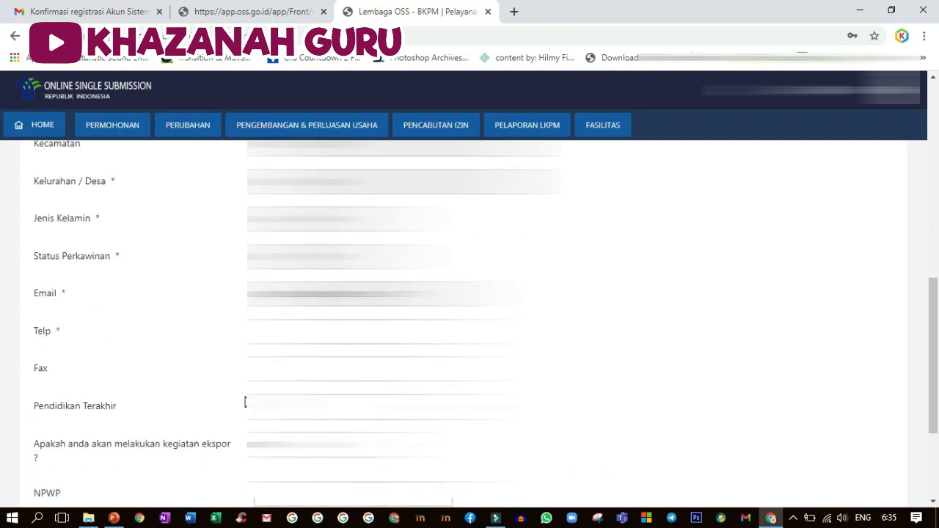
{"action": "left_click", "coordinate": [315, 333]}
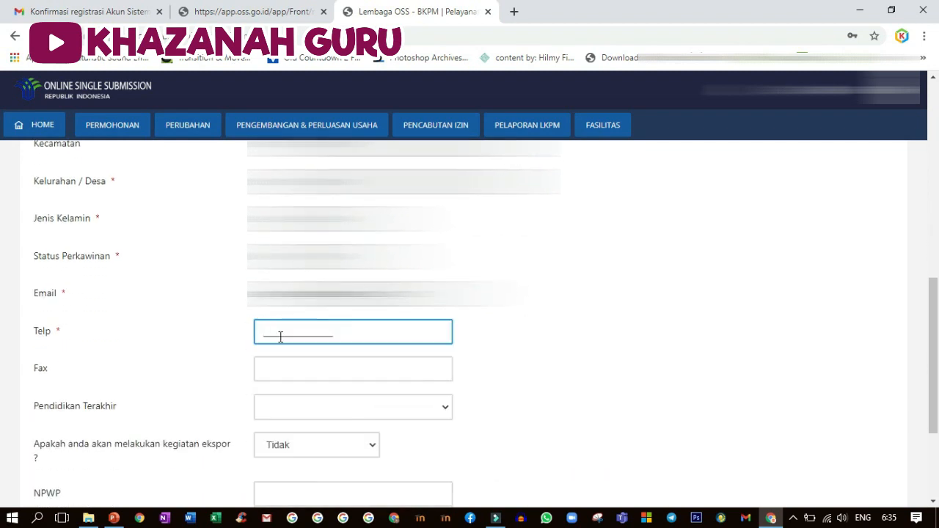
{"action": "type", "text": "0812"}
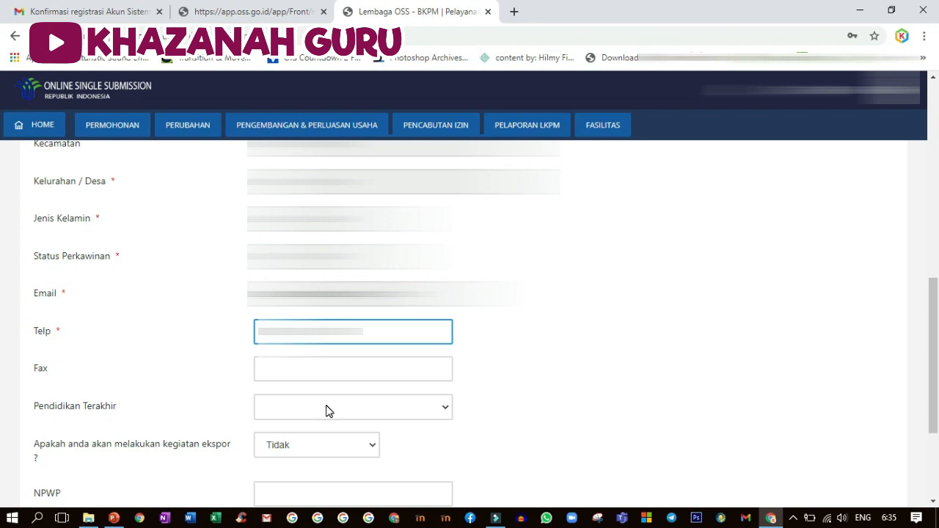
{"action": "scroll", "coordinate": [327, 408], "scroll_direction": "down", "scroll_amount": 2}
{"action": "left_click", "coordinate": [341, 278]}
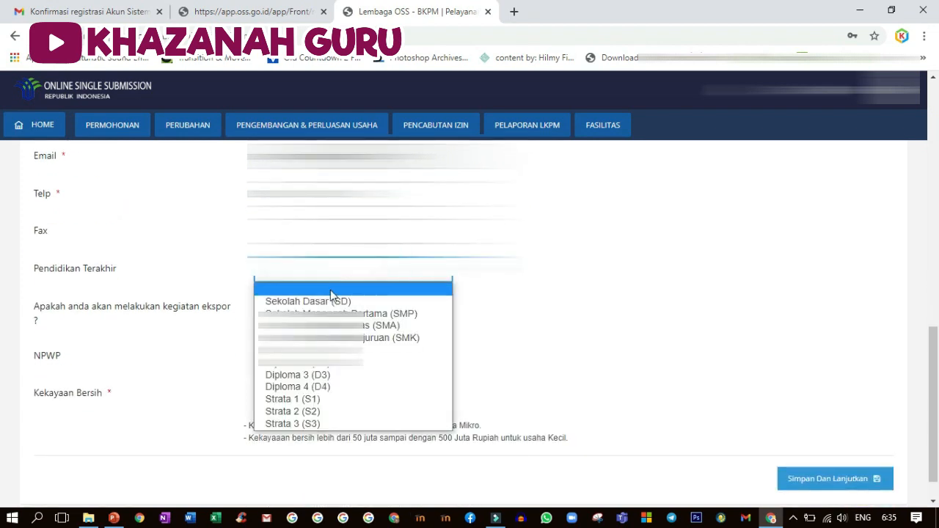
{"action": "left_click", "coordinate": [306, 412]}
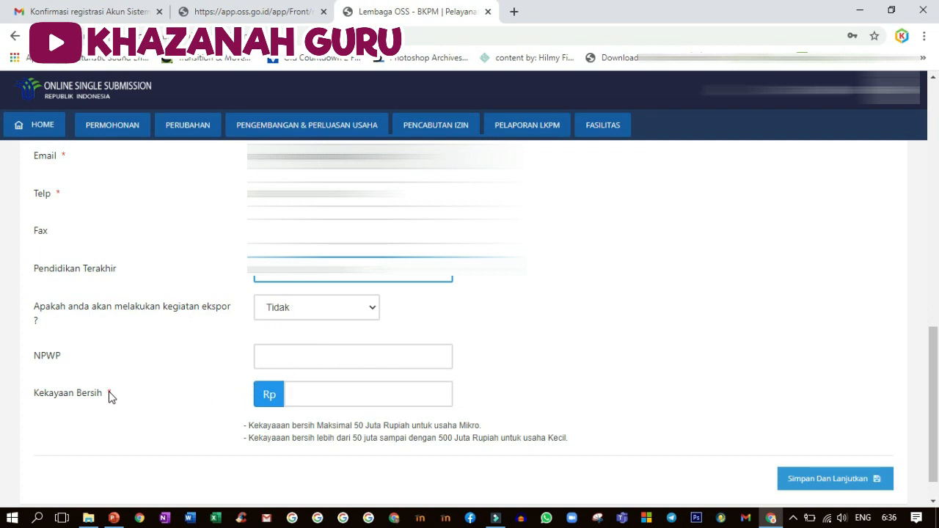
- Set Kekayaan Bersih to Rp 30000000, then save the profile data and continue to Data Usaha
{"action": "left_click", "coordinate": [312, 391]}
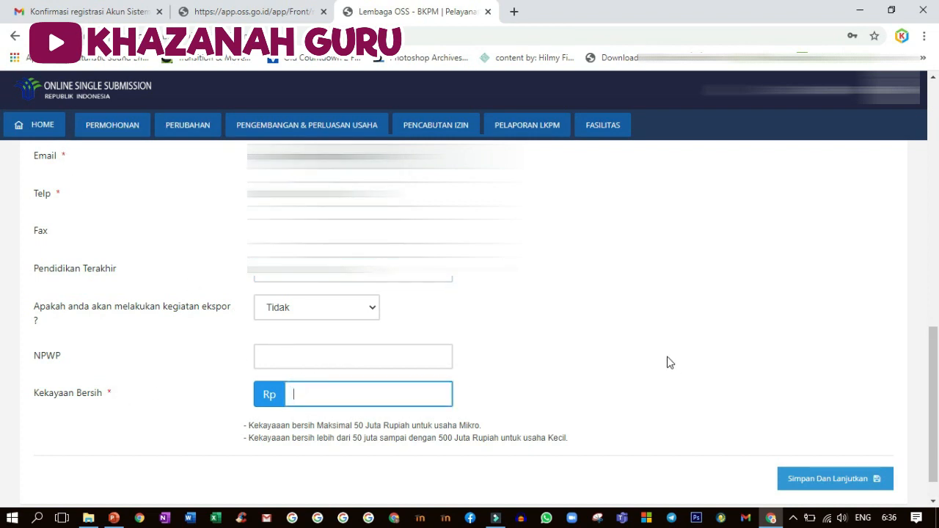
{"action": "type", "text": "30000000"}
{"action": "left_click", "coordinate": [794, 483]}
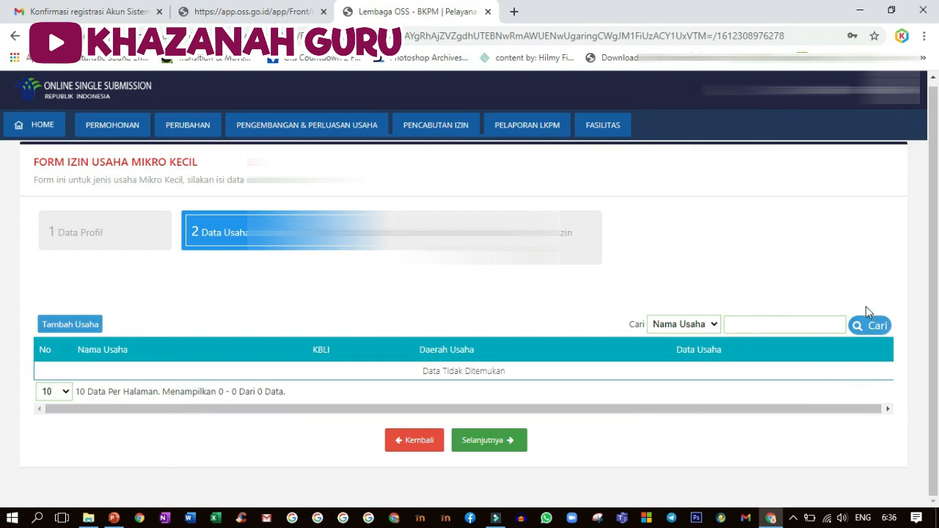
- Add a new business entry and set Nama Usaha to "Khazanah Guru-Produksi Video Explainer"
{"action": "left_click", "coordinate": [87, 330]}
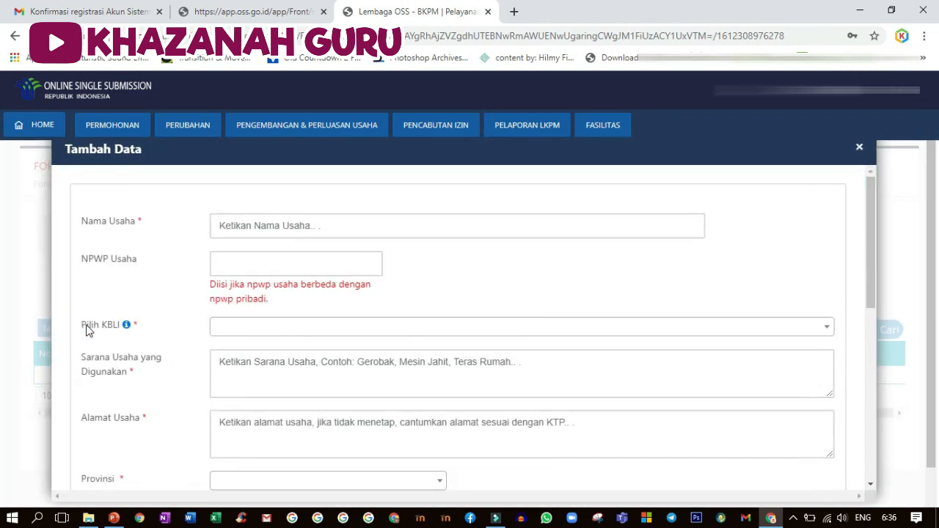
{"action": "left_click", "coordinate": [260, 224]}
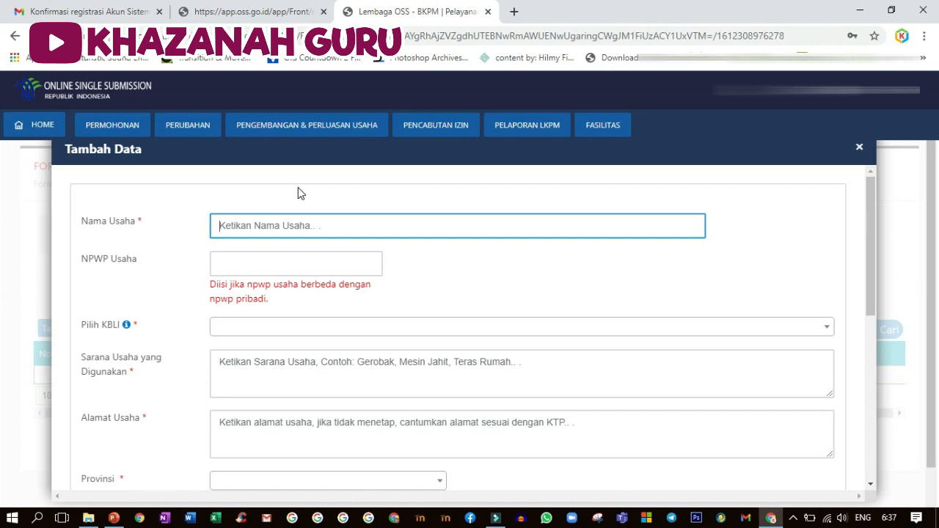
{"action": "type", "text": "K"}
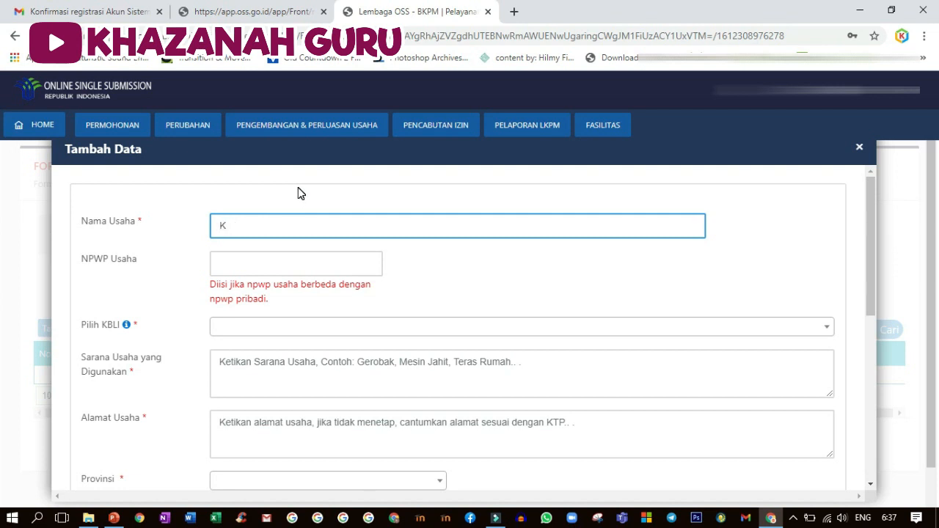
{"action": "type", "text": "hazanah Guru"}
{"action": "left_click", "coordinate": [239, 335]}
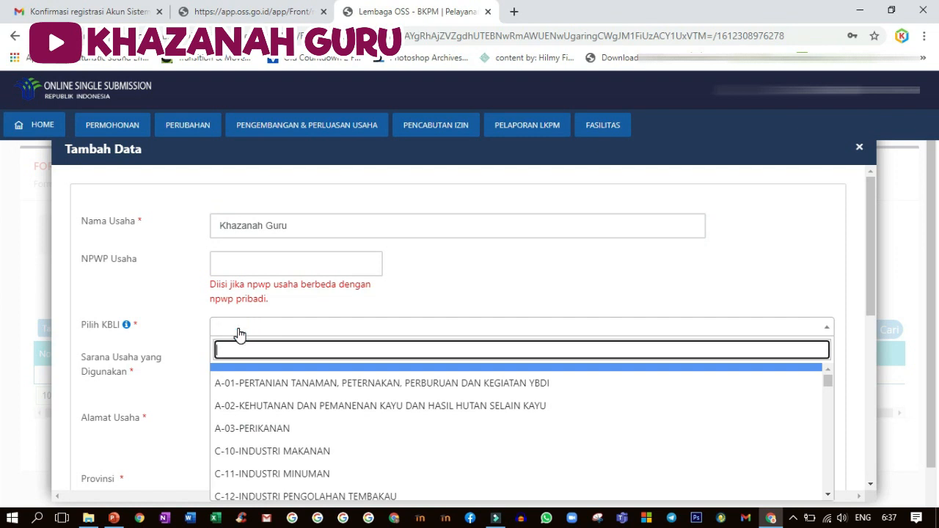
{"action": "left_click", "coordinate": [311, 225]}
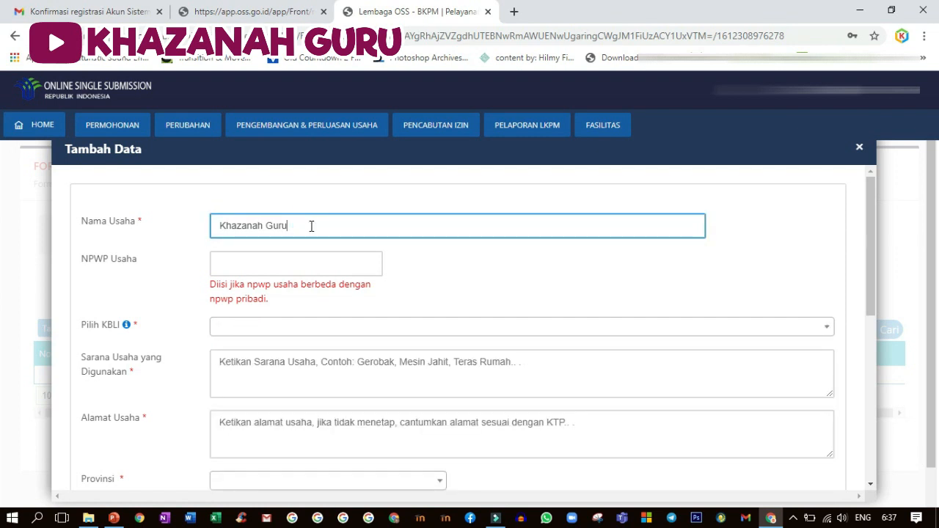
{"action": "type", "text": "-Produksi Video Explainer"}
- Set Pilih KBLI to C-18-INDUSTRI PENCETAKAN DAN REPRODUKSI MEDIA REKAMAN and the 5-digit KBLI to 18202 - REPRODUKSI MEDIA REKAMAN FILM DAN VIDEO
{"action": "left_click", "coordinate": [269, 332]}
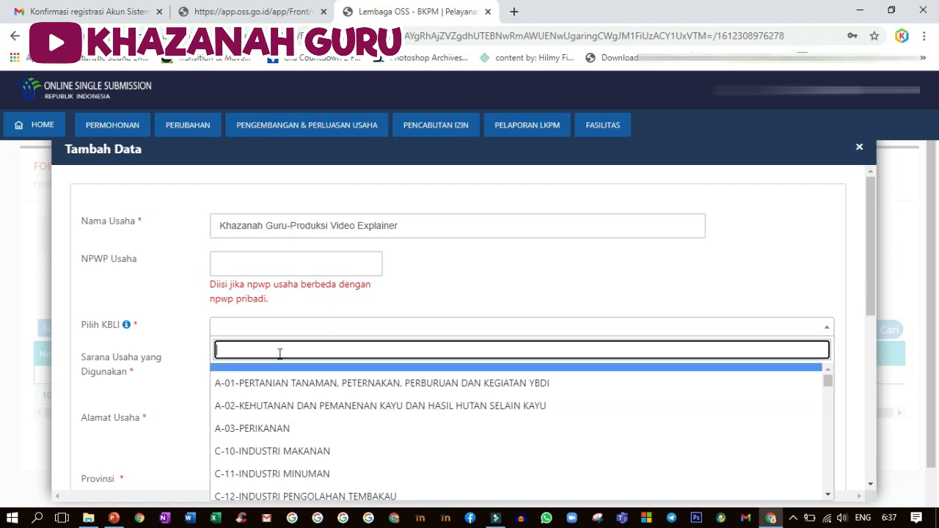
{"action": "scroll", "coordinate": [279, 410], "scroll_direction": "down", "scroll_amount": 1}
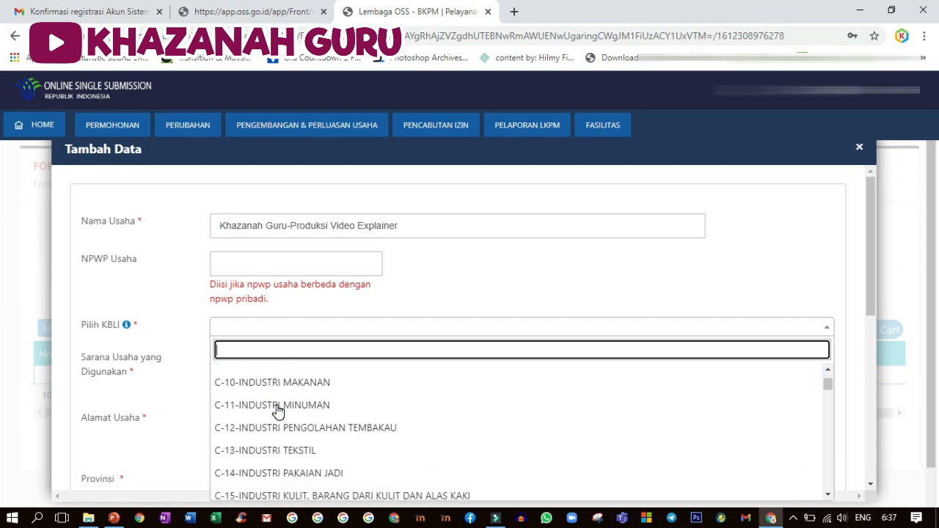
{"action": "scroll", "coordinate": [278, 413], "scroll_direction": "down", "scroll_amount": 1}
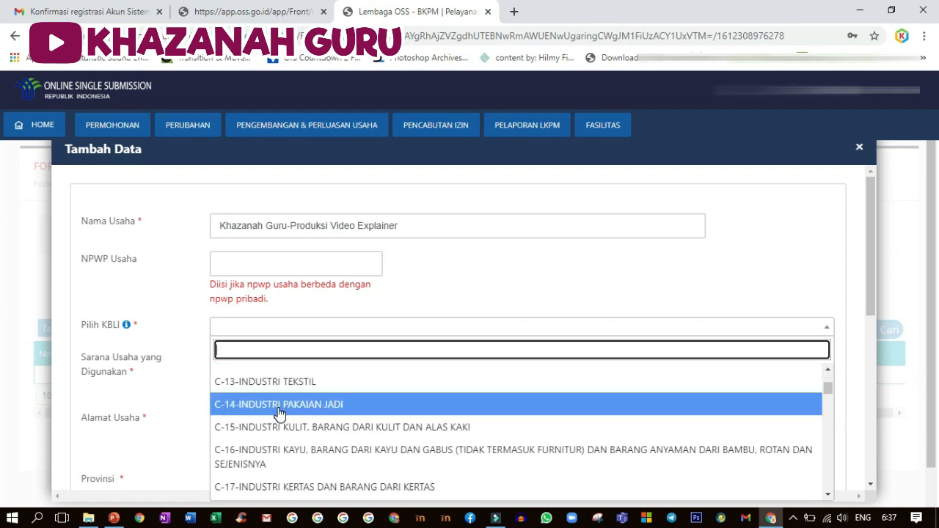
{"action": "scroll", "coordinate": [279, 413], "scroll_direction": "down", "scroll_amount": 1}
{"action": "scroll", "coordinate": [279, 414], "scroll_direction": "down", "scroll_amount": 1}
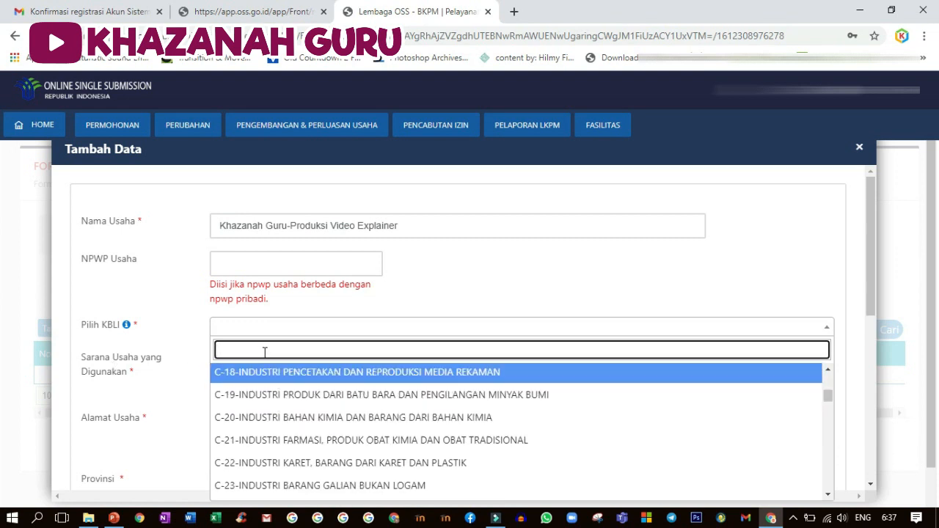
{"action": "scroll", "coordinate": [376, 413], "scroll_direction": "up", "scroll_amount": 5}
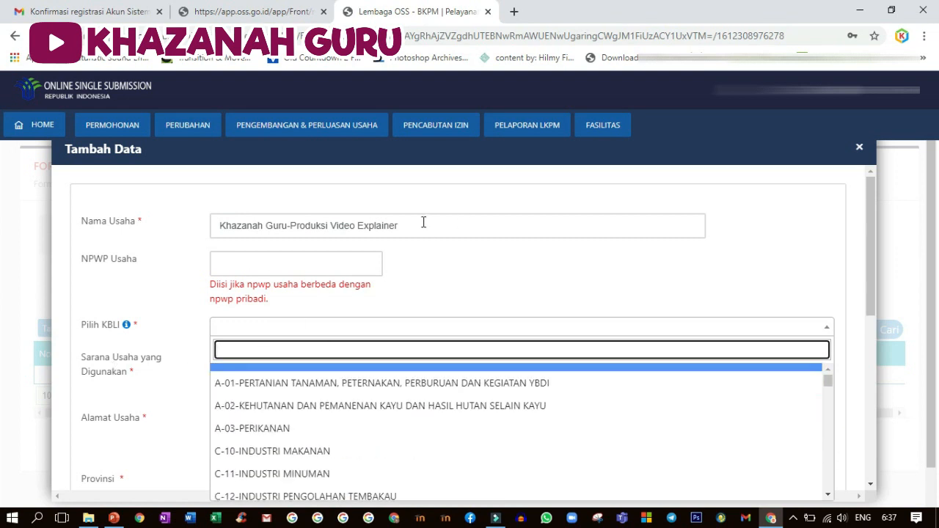
{"action": "scroll", "coordinate": [325, 411], "scroll_direction": "down", "scroll_amount": 2}
{"action": "scroll", "coordinate": [328, 420], "scroll_direction": "down", "scroll_amount": 3}
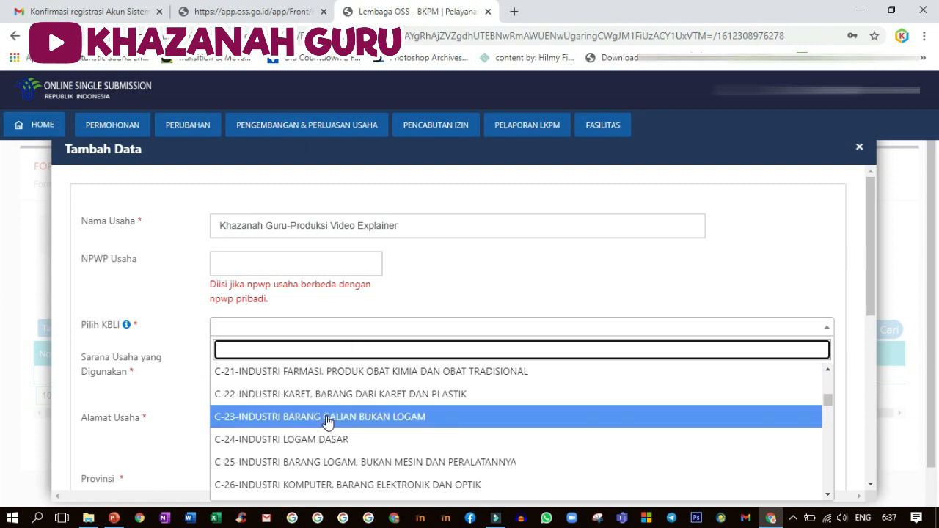
{"action": "scroll", "coordinate": [327, 423], "scroll_direction": "down", "scroll_amount": 3}
{"action": "scroll", "coordinate": [327, 424], "scroll_direction": "down", "scroll_amount": 2}
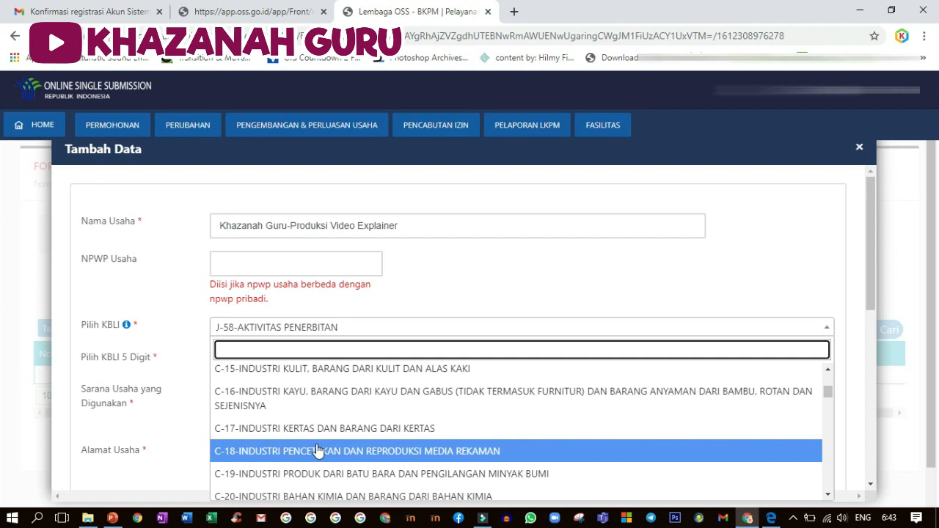
{"action": "left_click", "coordinate": [279, 456]}
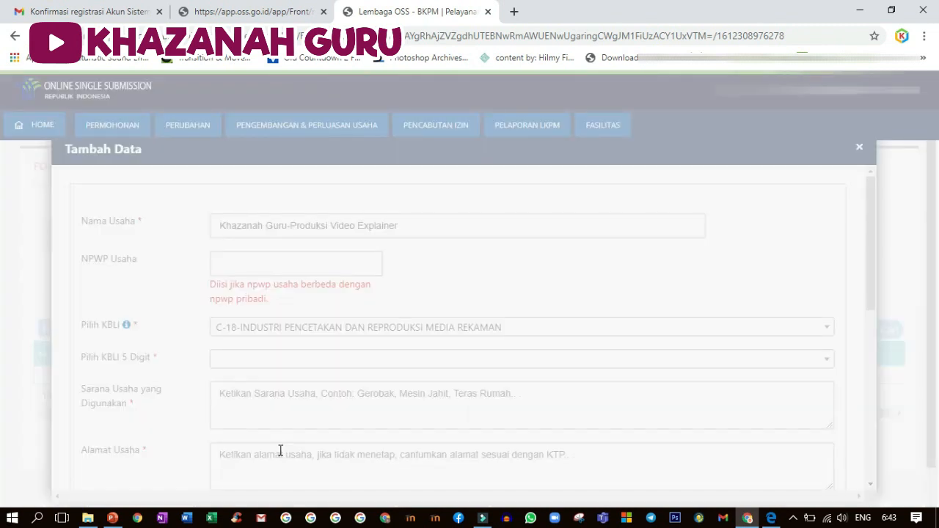
{"action": "left_click", "coordinate": [256, 362]}
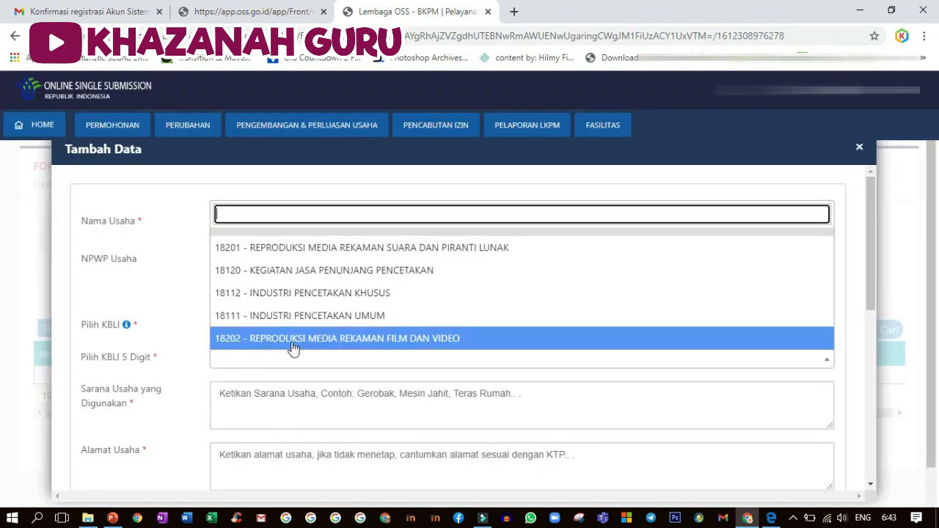
{"action": "left_click", "coordinate": [420, 339]}
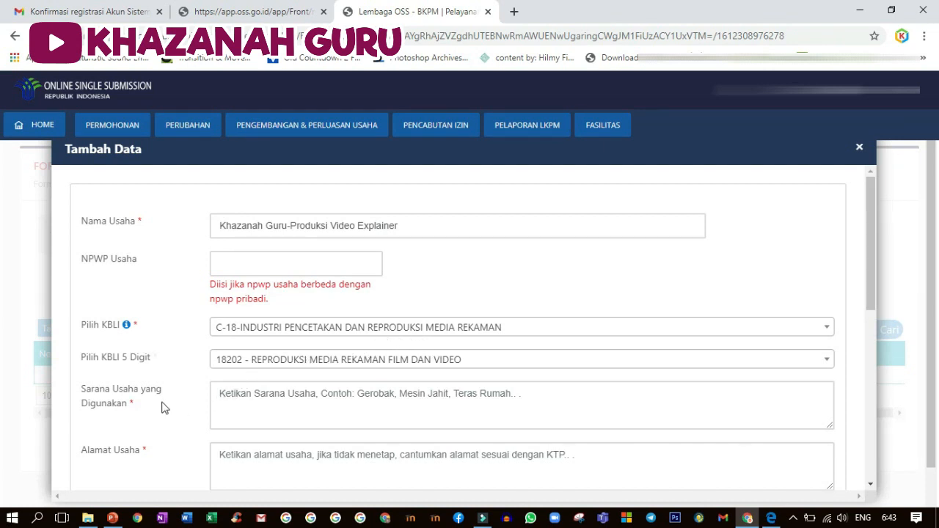
- Fill in Sarana Usaha yang Digunakan with "Komputer, Laptop, Software, Mic, Camera, Studio, Drone, Tripod, Amplifier"
{"action": "left_click", "coordinate": [215, 399]}
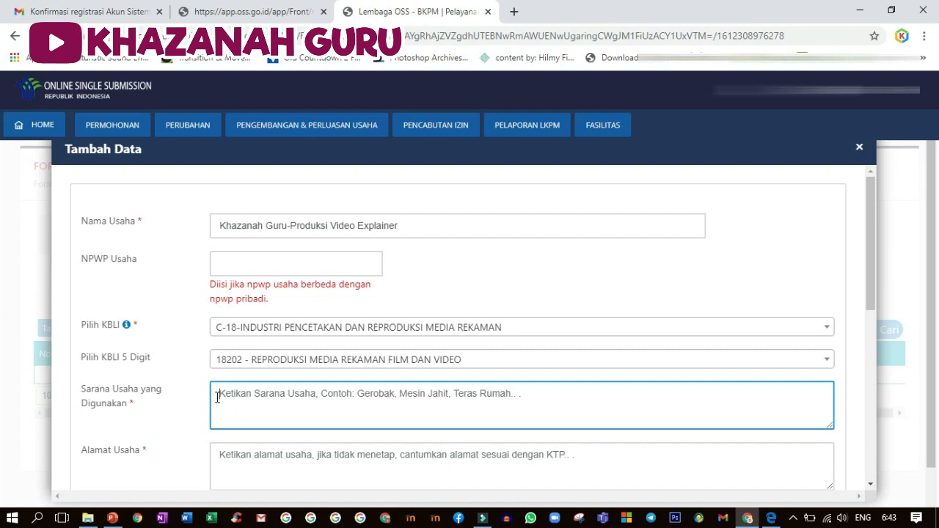
{"action": "type", "text": "Komp"}
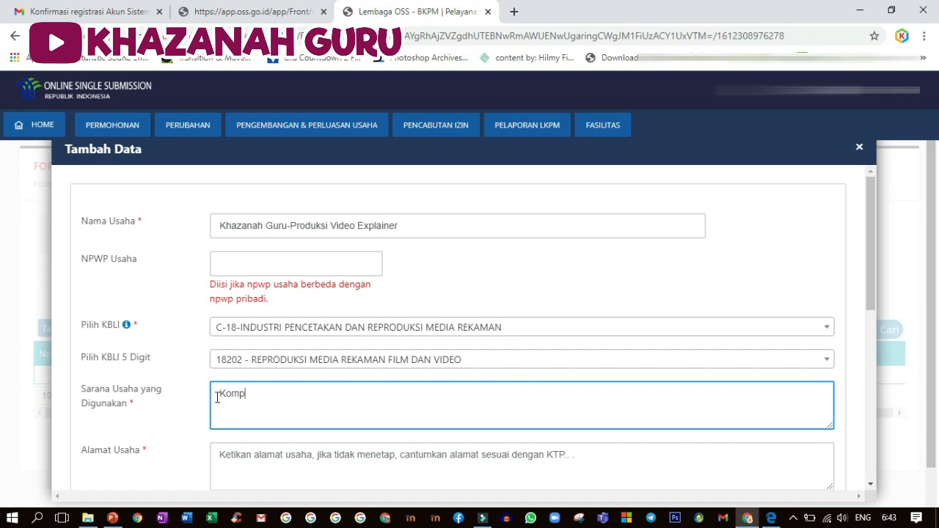
{"action": "type", "text": "uter, Laptop, Sofw"}
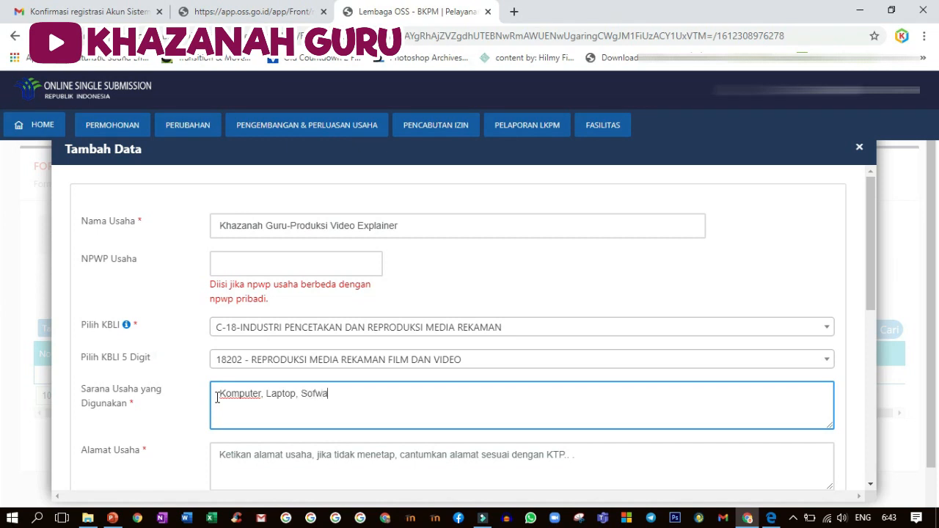
{"action": "key", "text": "BackSpace"}
{"action": "type", "text": "tware, Mic, Camera, Studio"}
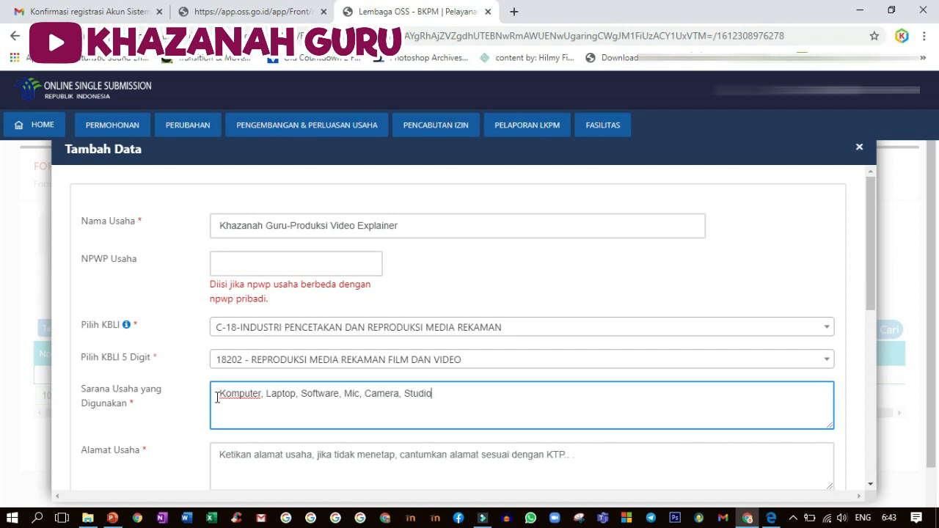
{"action": "type", "text": ", Drone, Tripod Mi"}
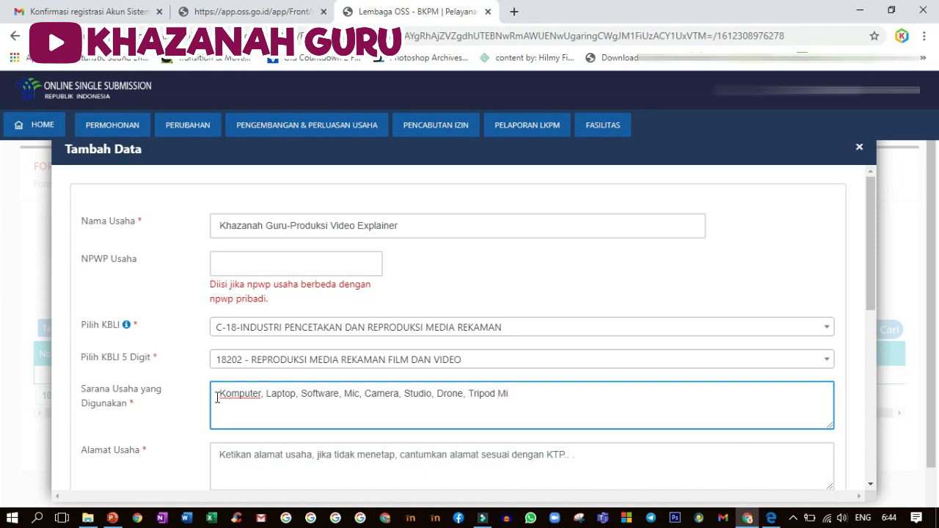
{"action": "key", "text": "BackSpace"}
{"action": "key", "text": "BackSpace"}
{"action": "key", "text": "BackSpace"}
{"action": "type", "text": ", Amplifier"}
- Enter the business address in Alamat Usaha and choose the business's province in Provinsi
{"action": "scroll", "coordinate": [233, 438], "scroll_direction": "down", "scroll_amount": 1}
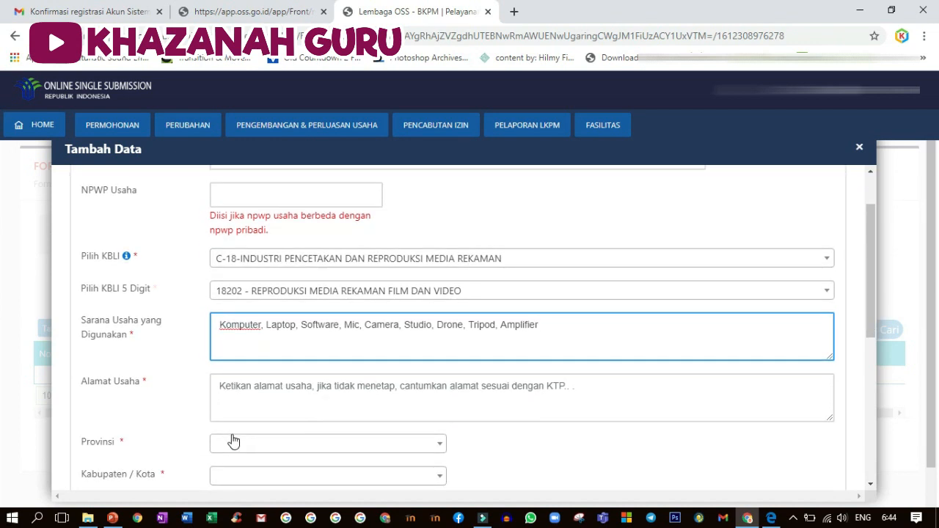
{"action": "left_click", "coordinate": [226, 399]}
{"action": "key", "text": "ctrl+v"}
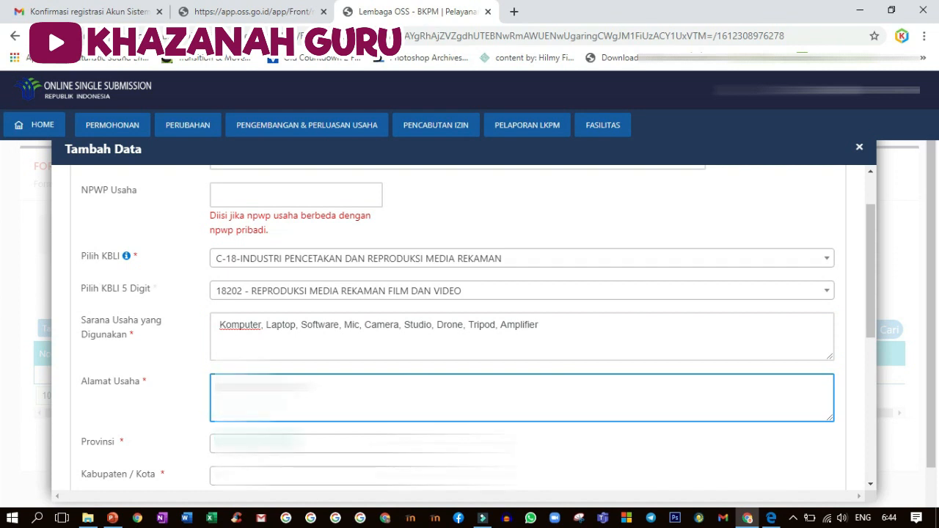
{"action": "key", "text": "Tab"}
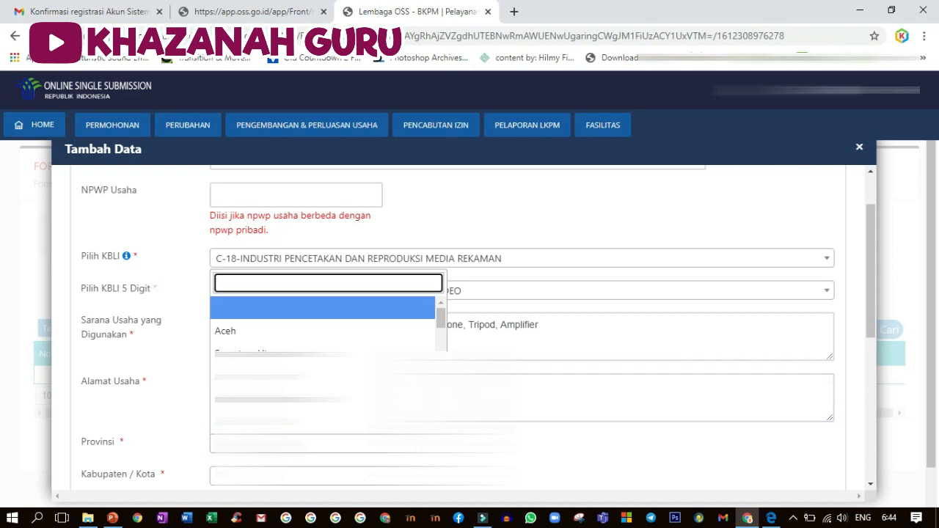
{"action": "scroll", "coordinate": [328, 352], "scroll_direction": "down", "scroll_amount": 2}
{"action": "scroll", "coordinate": [328, 327], "scroll_direction": "down", "scroll_amount": 3}
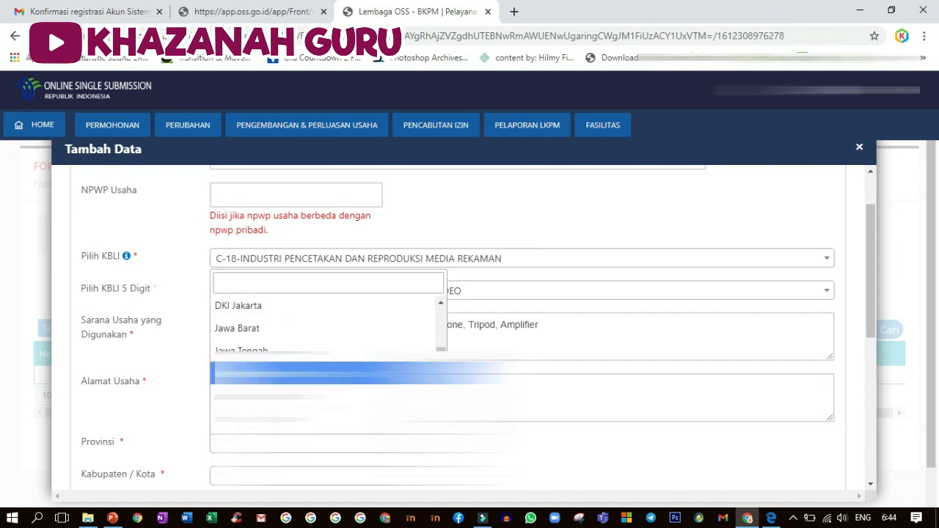
{"action": "key", "text": "Return"}
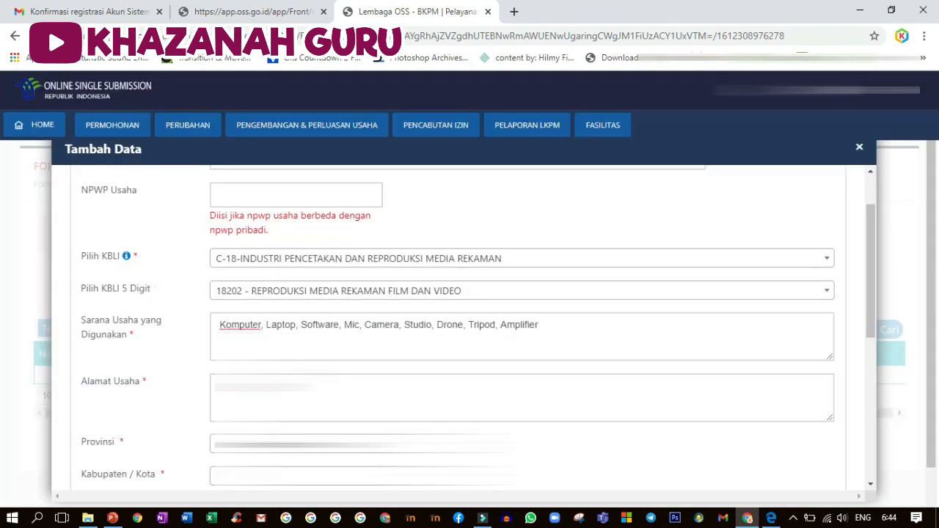
- Choose the regency or city of the business address in Kabupaten / Kota
{"action": "scroll", "coordinate": [462, 327], "scroll_direction": "down", "scroll_amount": 3}
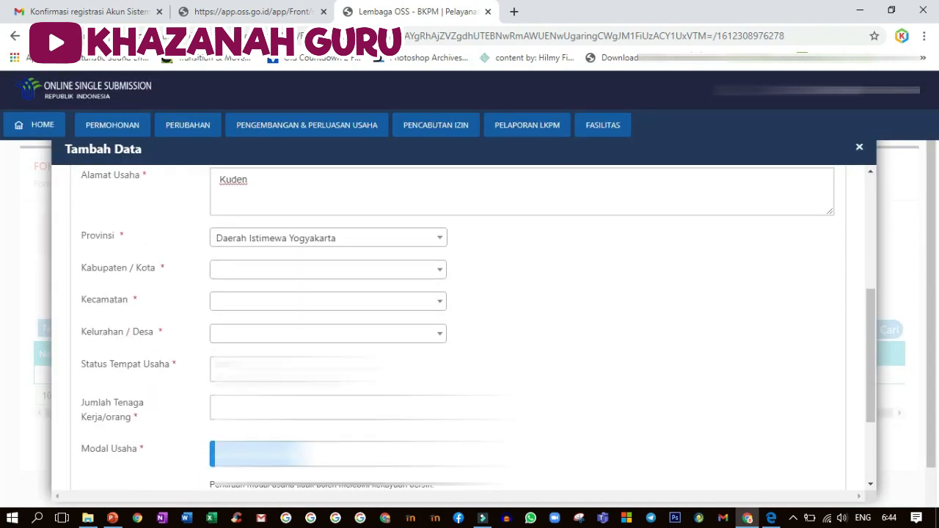
{"action": "key", "text": "Tab"}
{"action": "key", "text": "Down"}
{"action": "key", "text": "Down"}
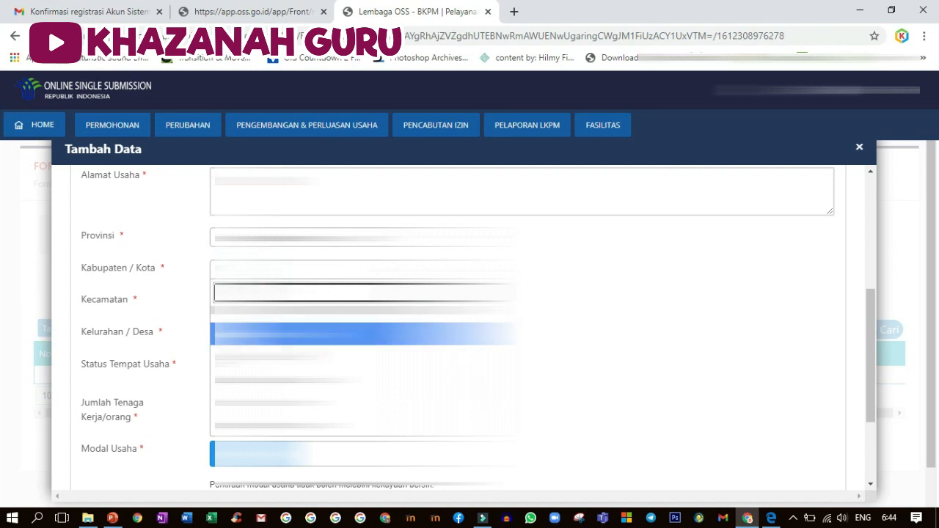
{"action": "key", "text": "Return"}
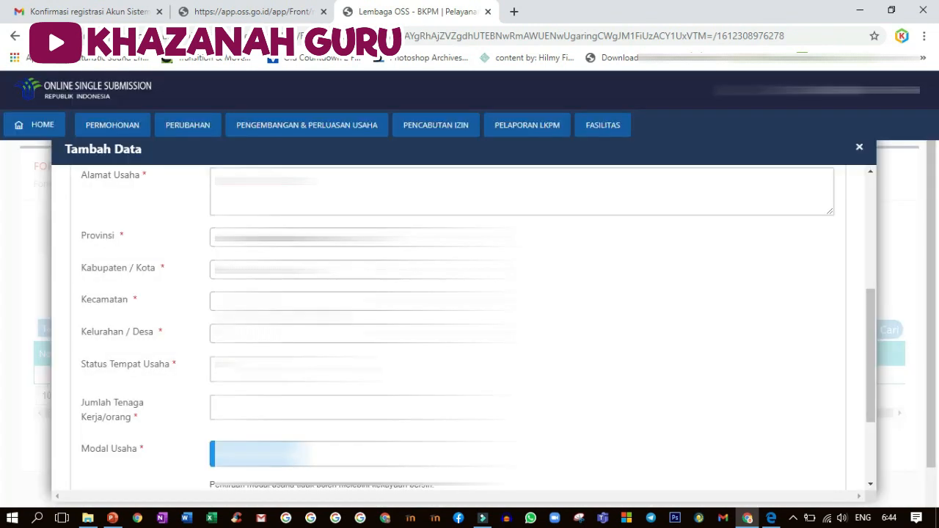
- Choose the district of the business address in Kecamatan
{"action": "key", "text": "Tab"}
{"action": "key", "text": "Down"}
{"action": "key", "text": "Down"}
{"action": "key", "text": "Down"}
{"action": "key", "text": "Down"}
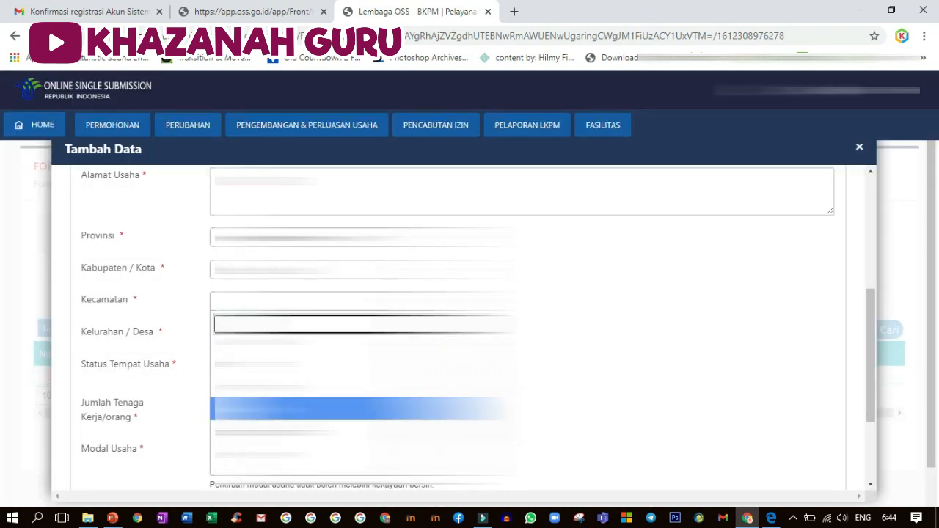
{"action": "key", "text": "Up"}
{"action": "key", "text": "Return"}
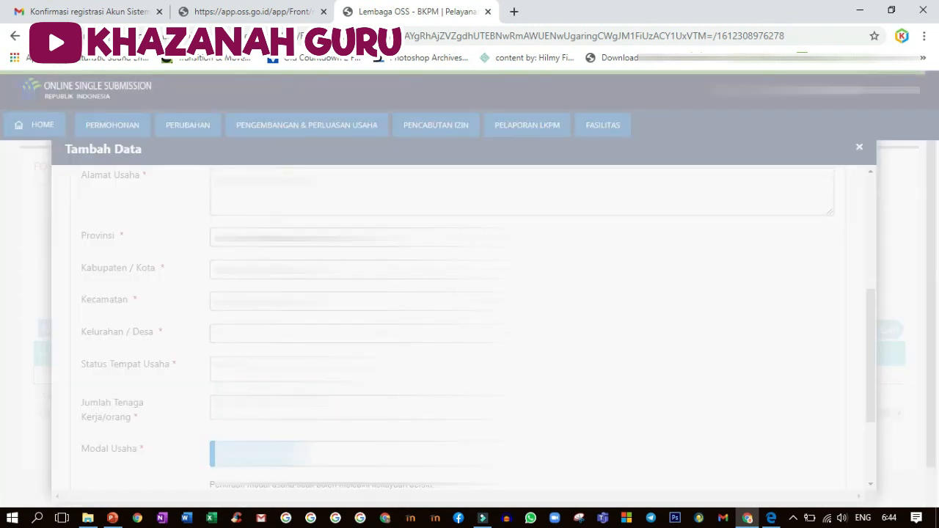
- Choose the village of the business address in Kelurahan / Desa
{"action": "key", "text": "Tab"}
{"action": "key", "text": "Down"}
{"action": "key", "text": "Down"}
{"action": "key", "text": "Down"}
{"action": "key", "text": "Down"}
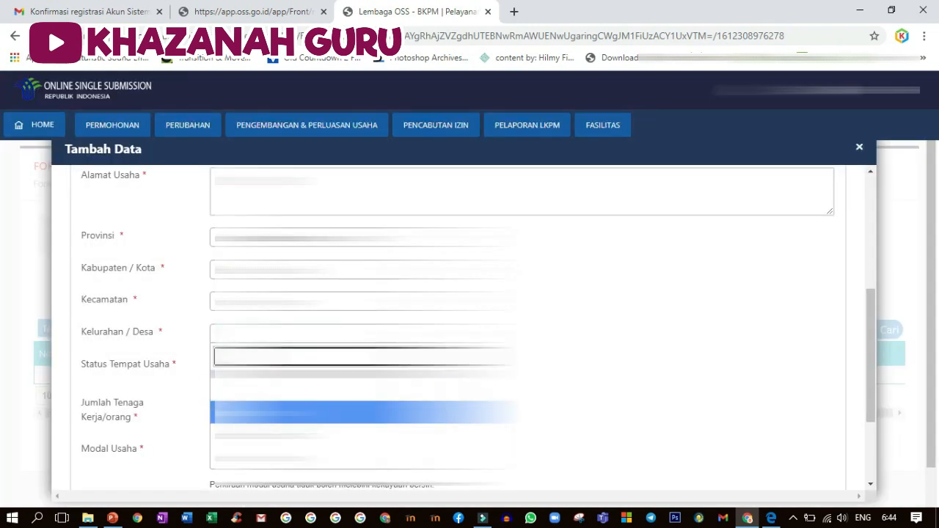
{"action": "key", "text": "Up"}
{"action": "key", "text": "Return"}
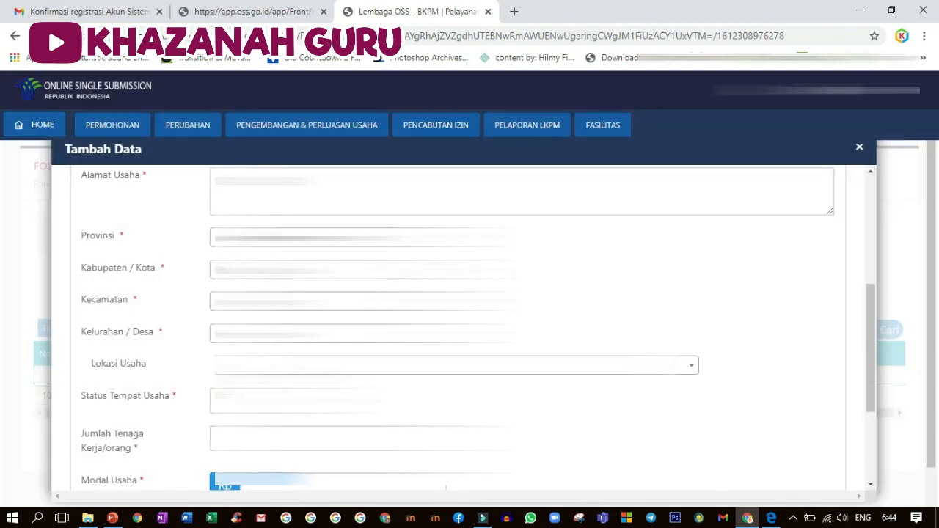
- Set Lokasi Usaha to Diluar Kawasan and Status Tempat Usaha to Bukan Sewa
{"action": "left_click", "coordinate": [264, 366]}
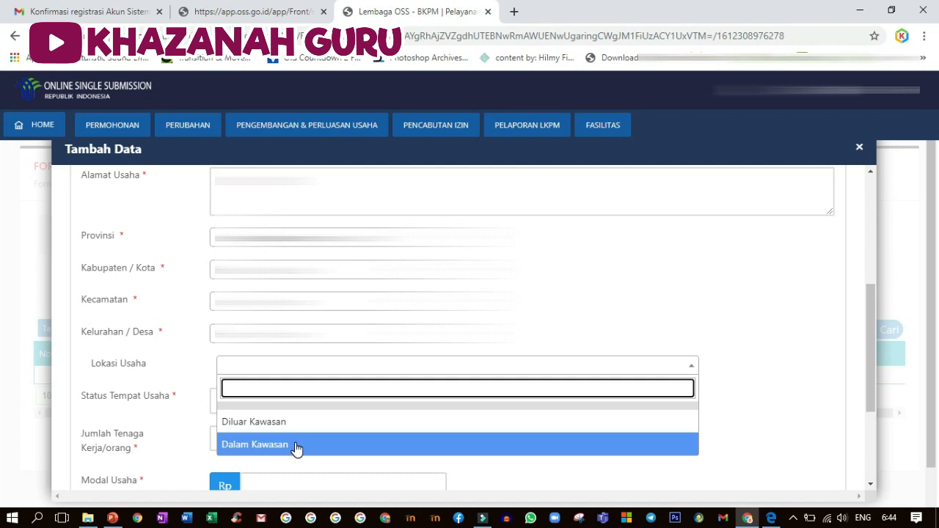
{"action": "left_click", "coordinate": [259, 445]}
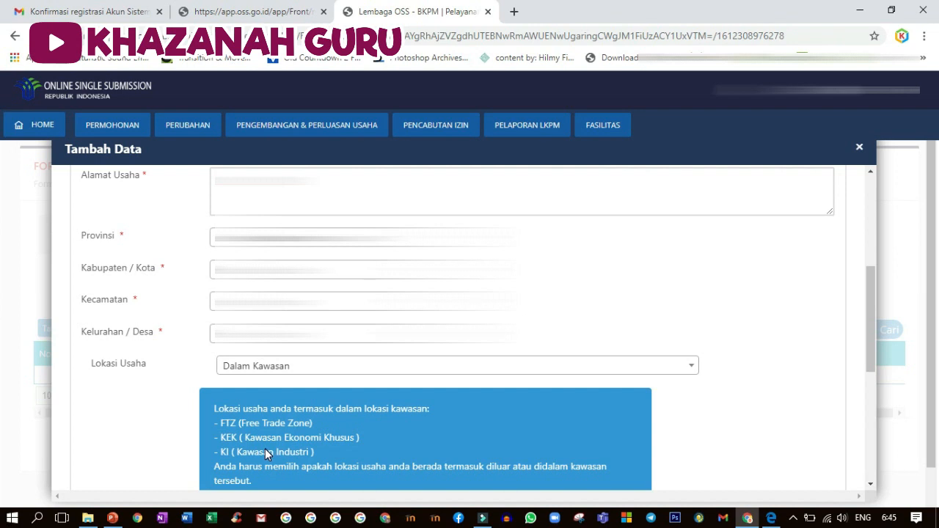
{"action": "left_click", "coordinate": [279, 365]}
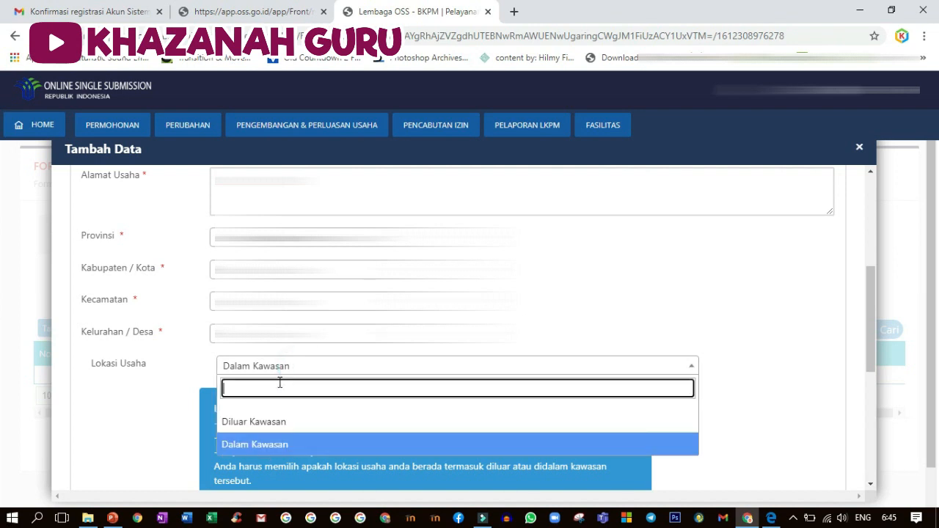
{"action": "left_click", "coordinate": [256, 426]}
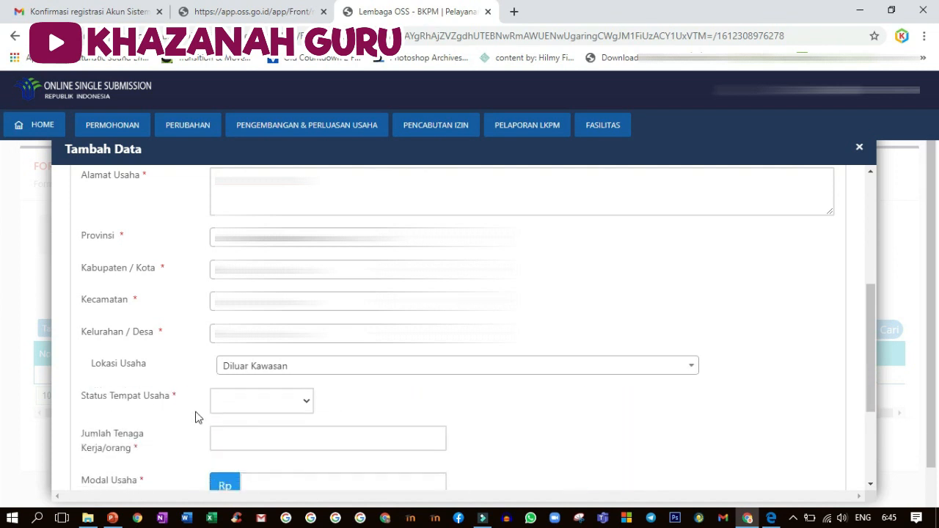
{"action": "left_click", "coordinate": [244, 408]}
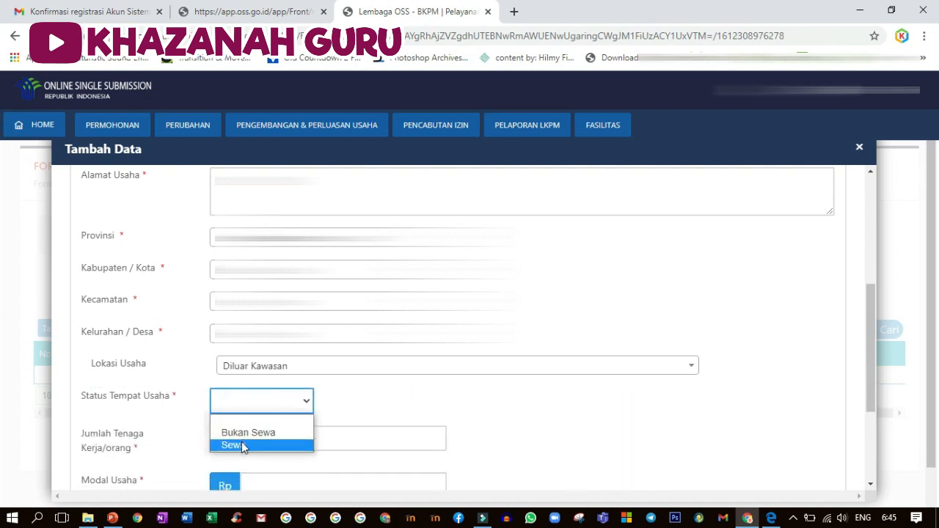
{"action": "left_click", "coordinate": [242, 437]}
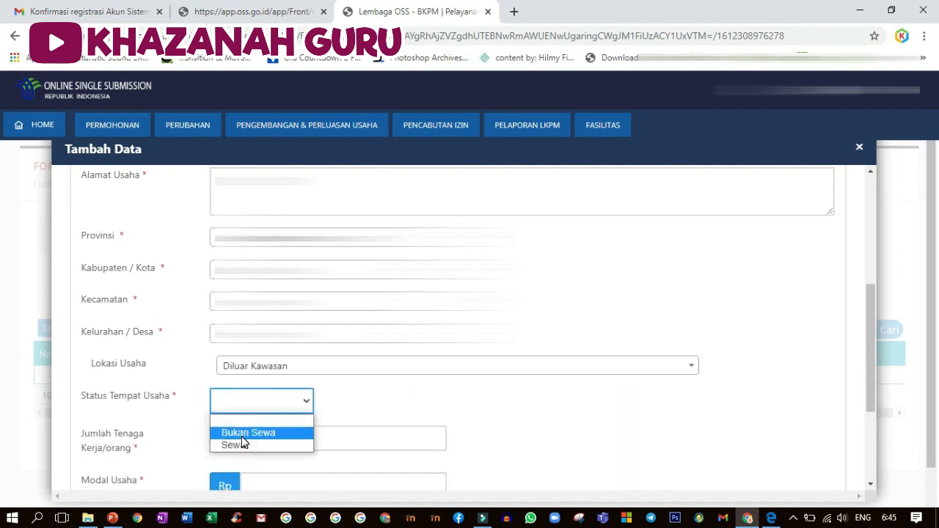
- Set Jumlah Tenaga Kerja/orang to 4 and Modal Usaha to Rp 20.000.000
{"action": "left_click", "coordinate": [237, 430]}
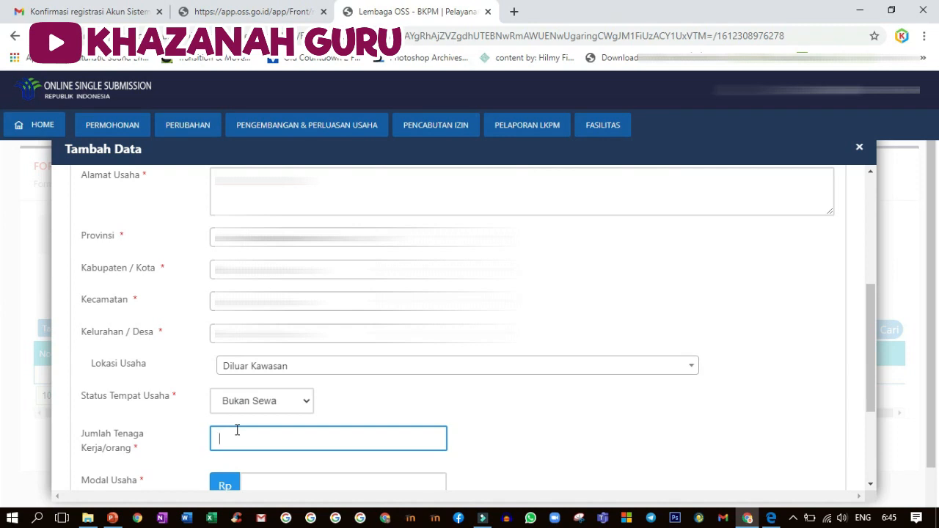
{"action": "scroll", "coordinate": [288, 434], "scroll_direction": "down", "scroll_amount": 1}
{"action": "left_click", "coordinate": [292, 418]}
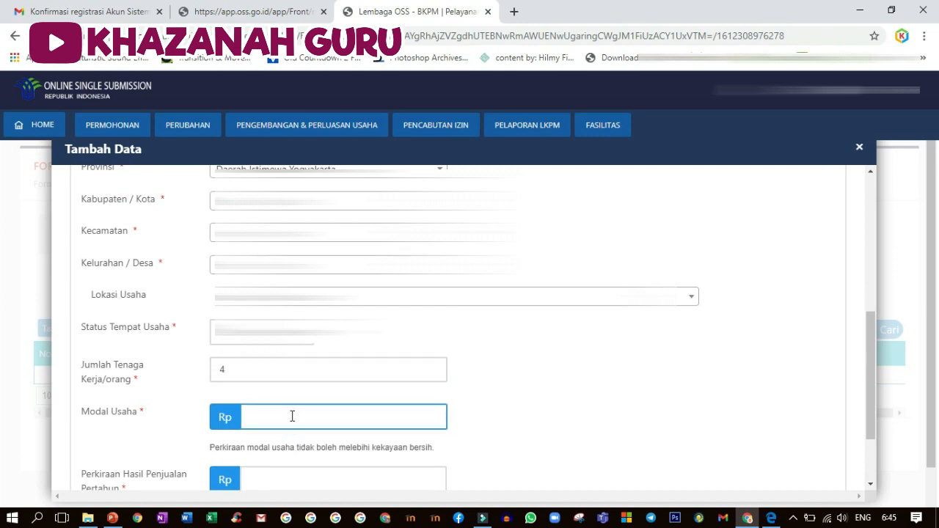
{"action": "type", "text": "20.000.000"}
{"action": "scroll", "coordinate": [292, 449], "scroll_direction": "down", "scroll_amount": 1}
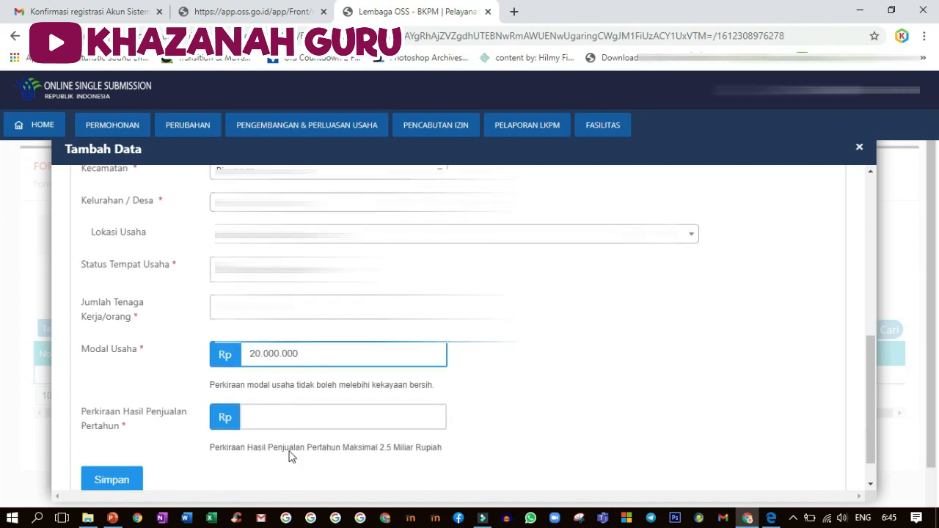
- Set Perkiraan Hasil Penjualan Pertahun to Rp 40.000.000, then save the business data and confirm the entries
{"action": "left_click", "coordinate": [281, 413]}
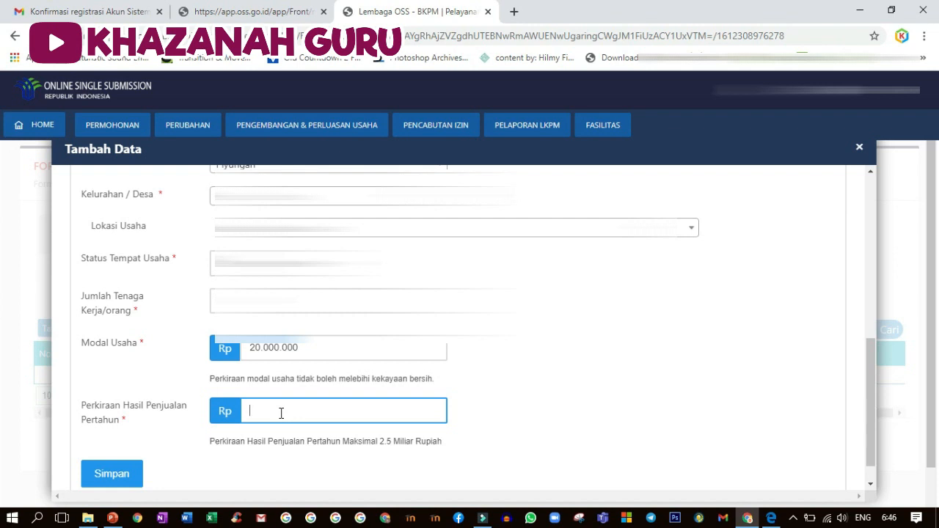
{"action": "type", "text": "30000000"}
{"action": "left_click", "coordinate": [255, 413]}
{"action": "key", "text": "BackSpace"}
{"action": "type", "text": "40.000.000"}
{"action": "left_click", "coordinate": [107, 443]}
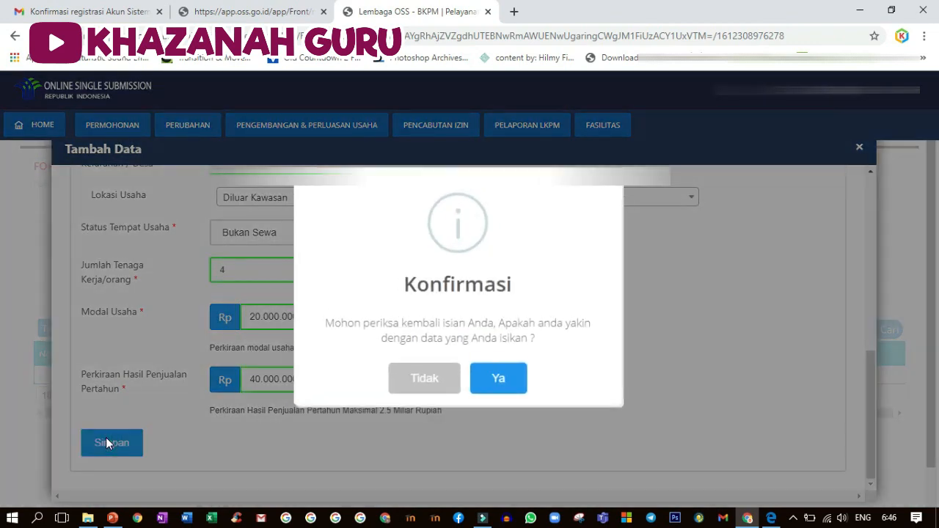
{"action": "left_click", "coordinate": [495, 377]}
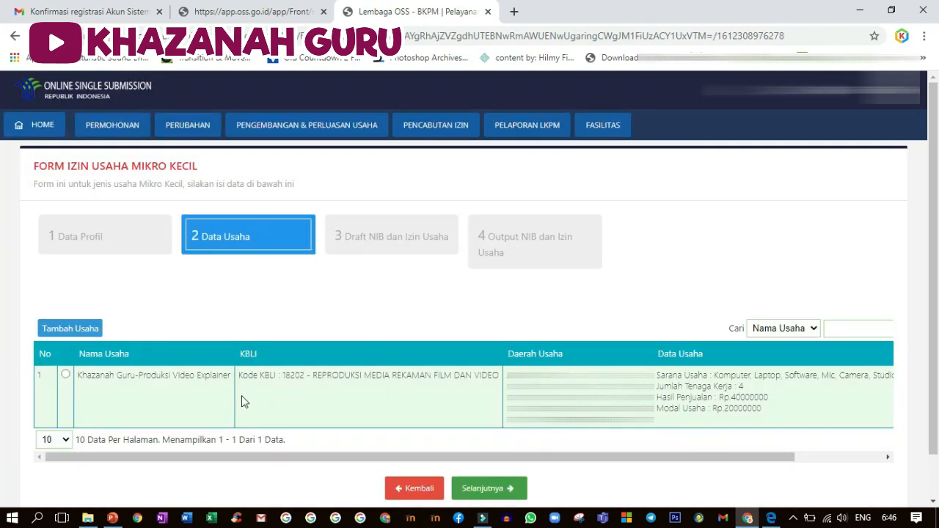
- Select the Khazanah Guru-Produksi Video Explainer business and continue to the Draft NIB dan Izin Usaha stage
{"action": "left_click", "coordinate": [67, 377]}
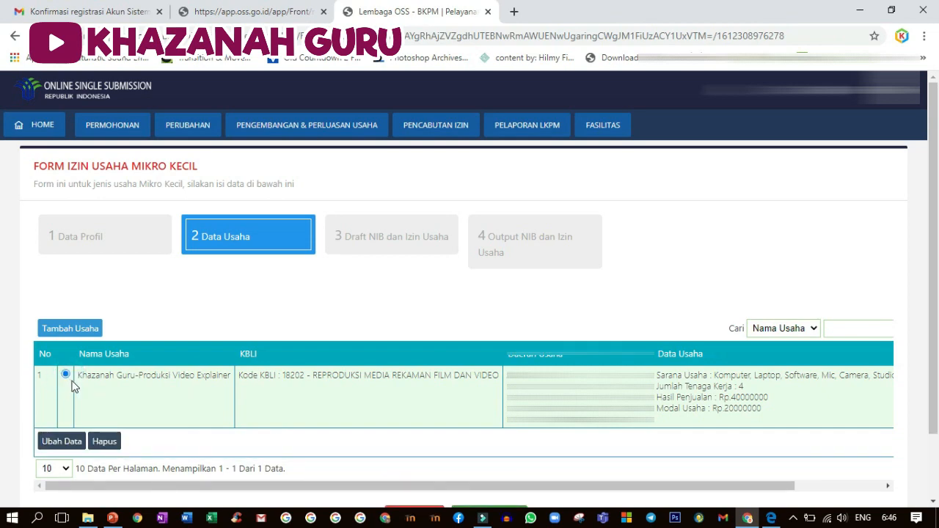
{"action": "scroll", "coordinate": [323, 415], "scroll_direction": "down", "scroll_amount": 1}
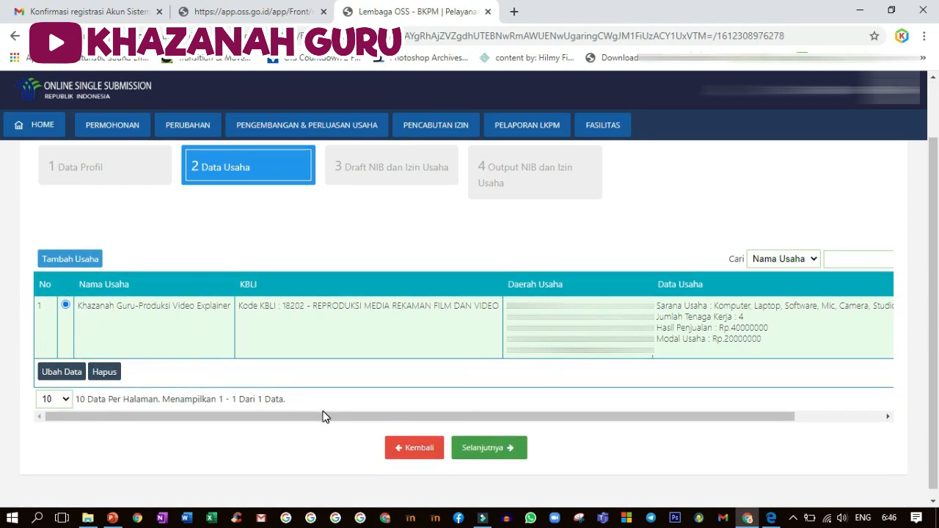
{"action": "left_click", "coordinate": [479, 453]}
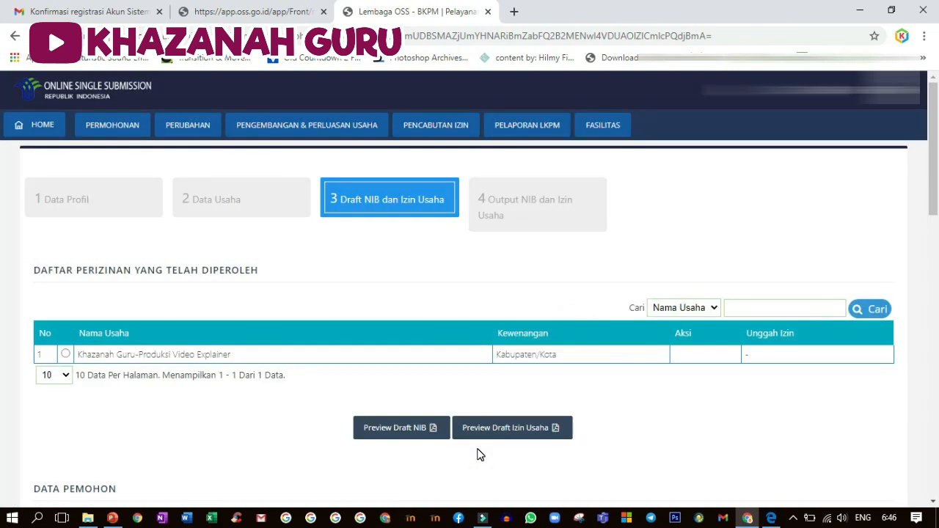
- Select the listed business, accept the declaration that the data is true and valid, and process the NIB and Izin Usaha
{"action": "scroll", "coordinate": [182, 408], "scroll_direction": "down", "scroll_amount": 8}
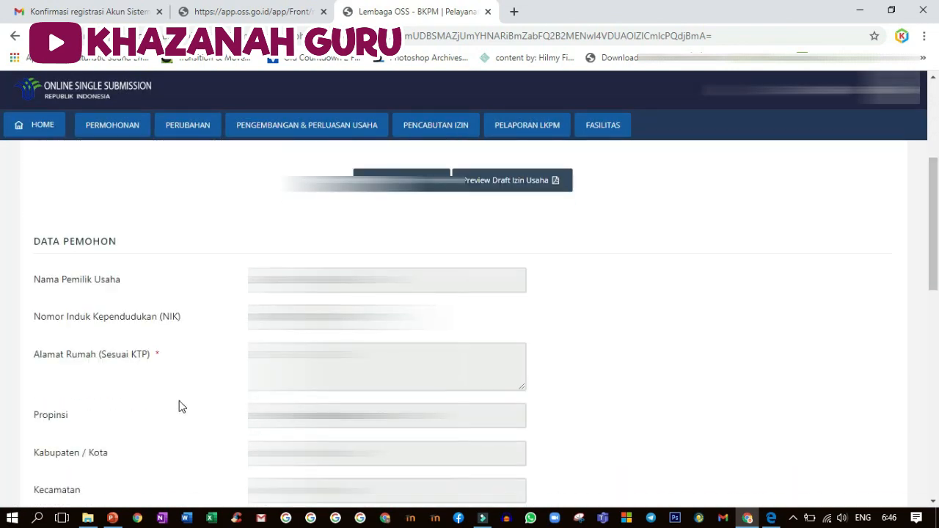
{"action": "scroll", "coordinate": [182, 408], "scroll_direction": "down", "scroll_amount": 5}
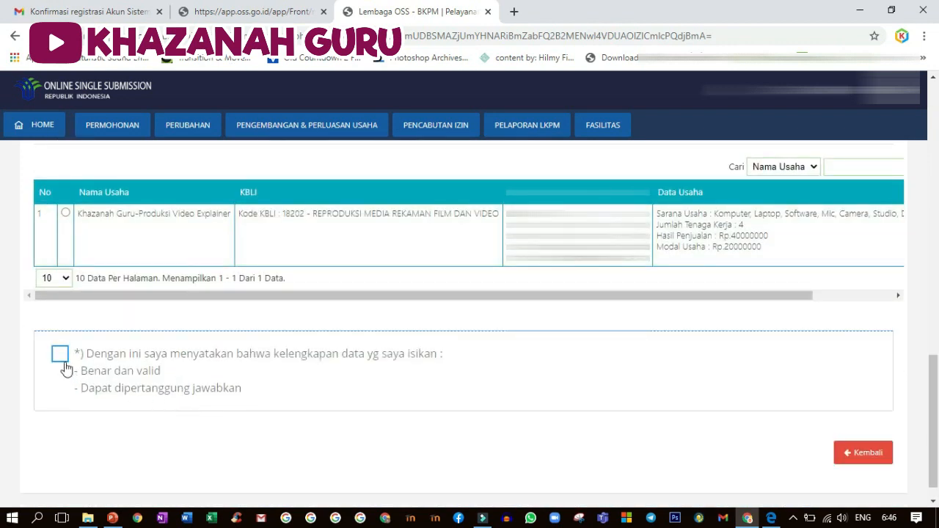
{"action": "left_click", "coordinate": [66, 212]}
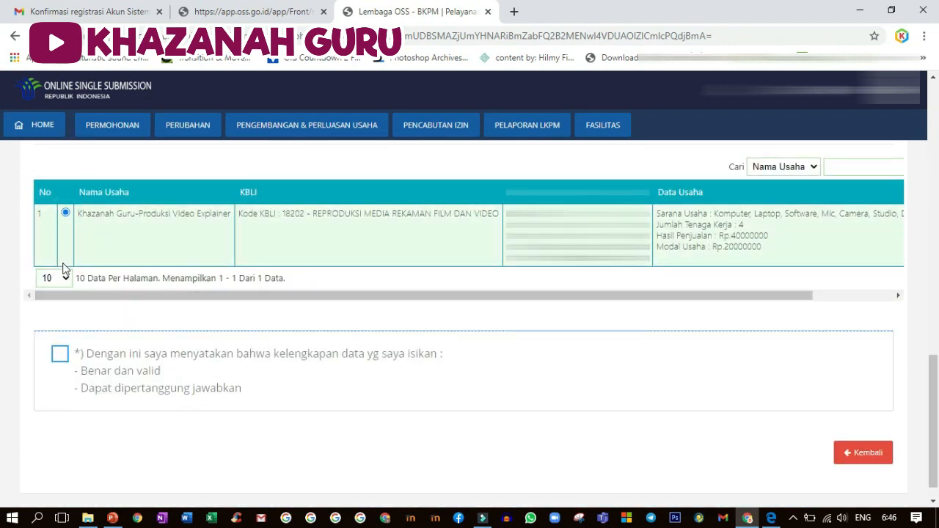
{"action": "left_click", "coordinate": [61, 358]}
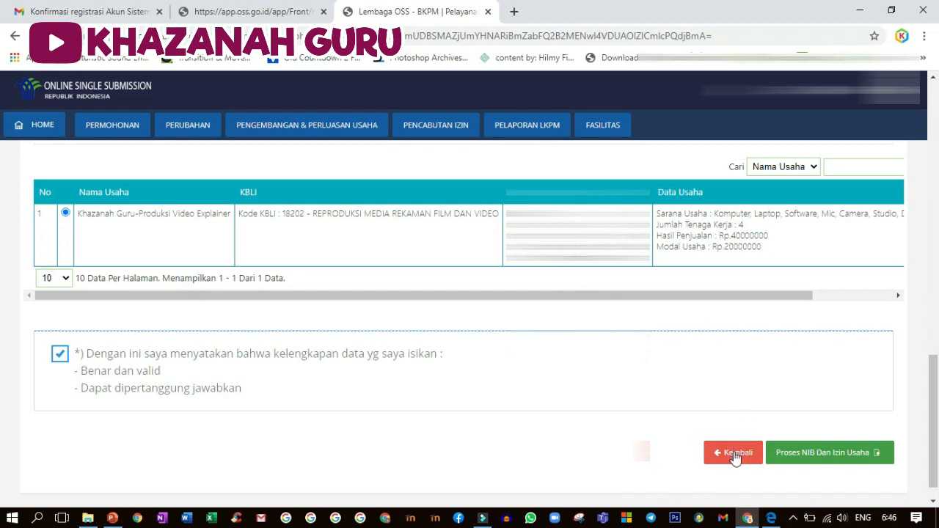
{"action": "left_click", "coordinate": [834, 463]}
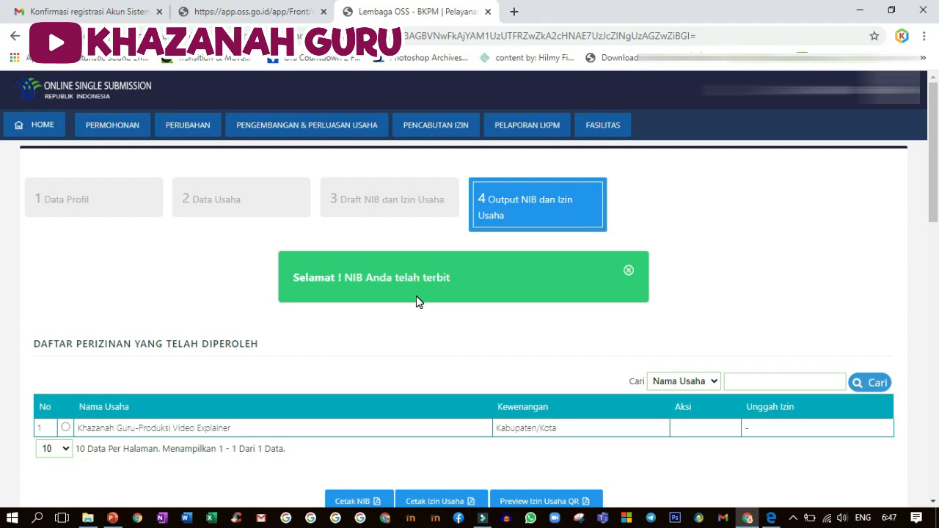
- Start downloading the NIB document and create and open a folder named KG inside ULEMMEDIA on drive D as its destination
{"action": "scroll", "coordinate": [274, 392], "scroll_direction": "down", "scroll_amount": 2}
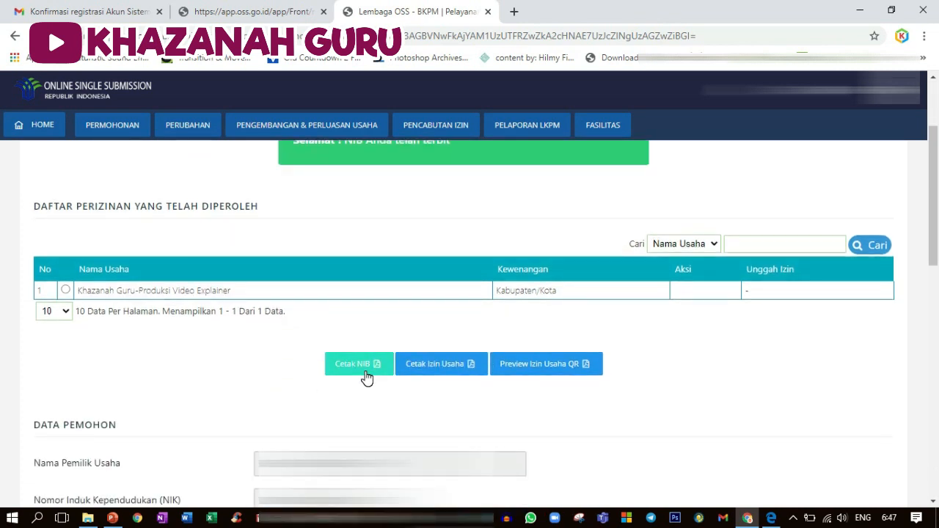
{"action": "left_click", "coordinate": [367, 376]}
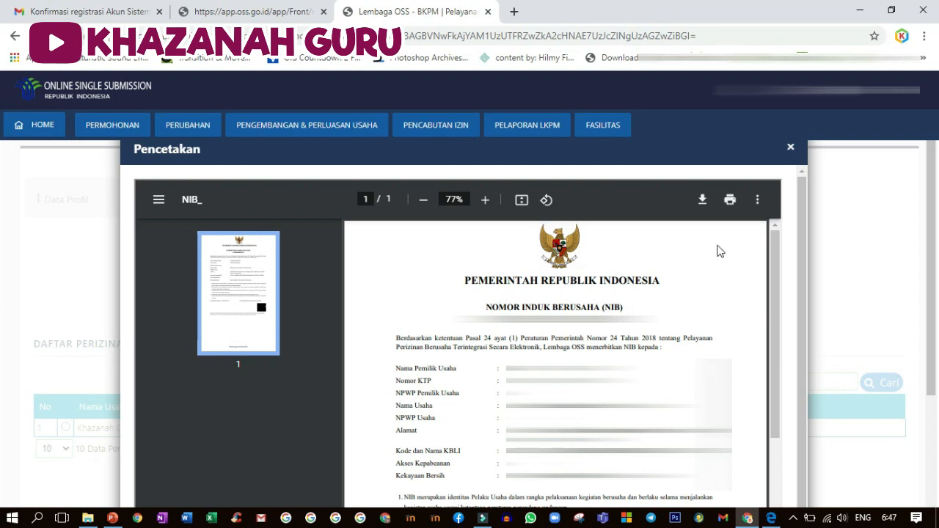
{"action": "left_click", "coordinate": [703, 200]}
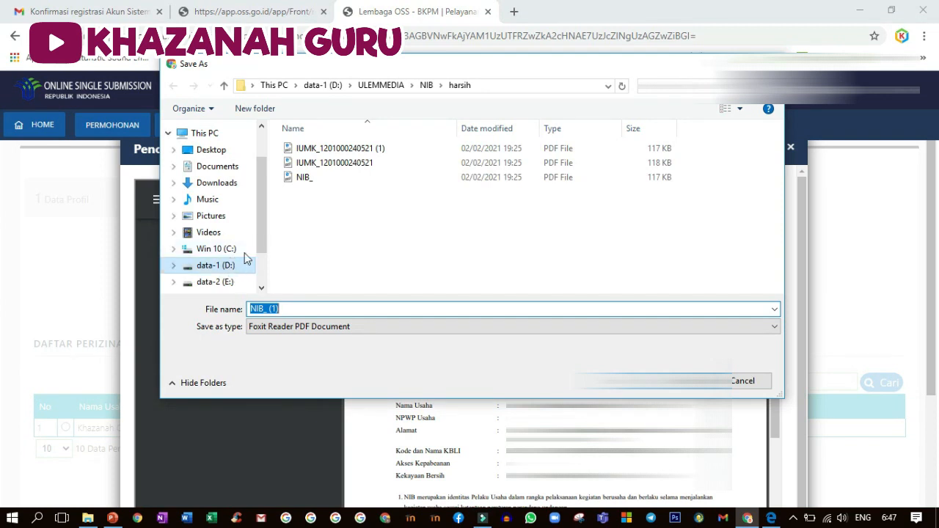
{"action": "left_click", "coordinate": [380, 85]}
{"action": "left_click", "coordinate": [273, 113]}
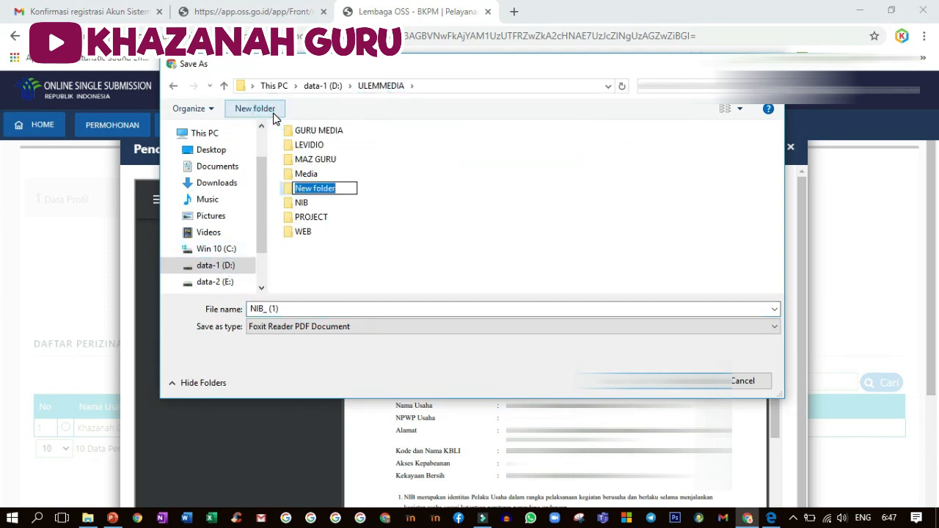
{"action": "type", "text": "KG"}
{"action": "left_click", "coordinate": [305, 265]}
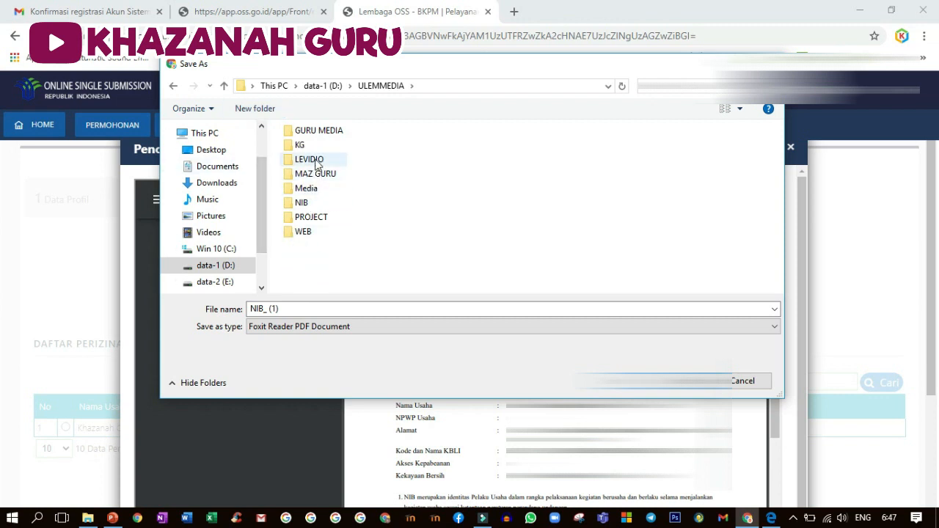
{"action": "double_click", "coordinate": [303, 144]}
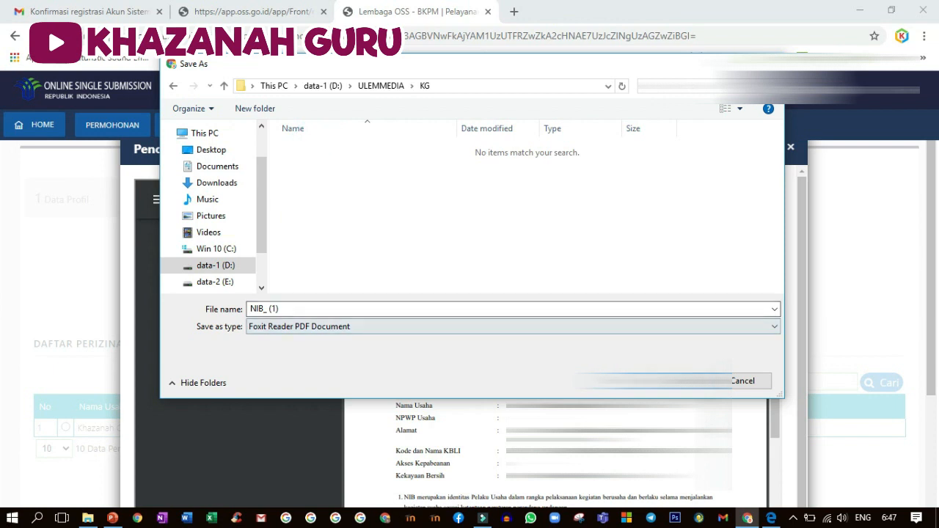
- Save the NIB PDF as NIB_ in the KG folder and close the print preview
{"action": "left_click", "coordinate": [386, 313]}
{"action": "left_click", "coordinate": [386, 311]}
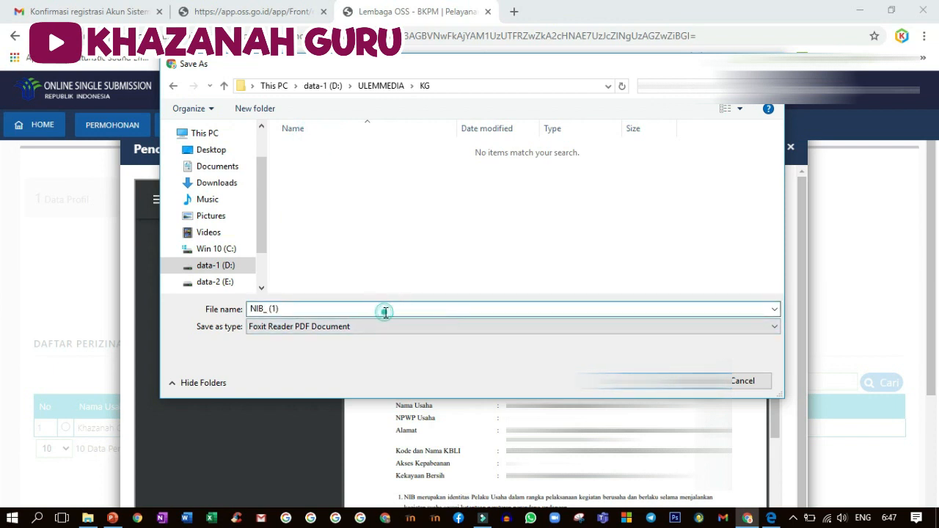
{"action": "key", "text": "BackSpace"}
{"action": "key", "text": "BackSpace"}
{"action": "key", "text": "BackSpace"}
{"action": "key", "text": "BackSpace"}
{"action": "key", "text": "Return"}
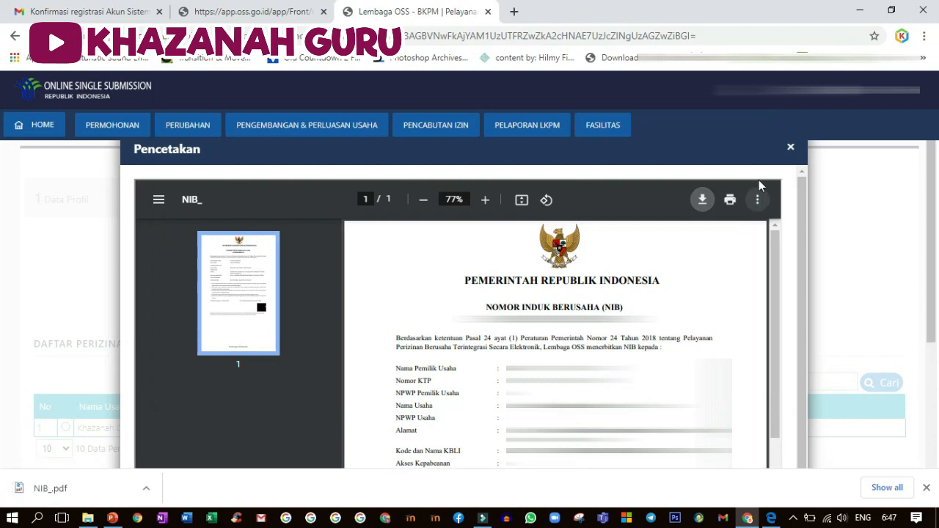
{"action": "left_click", "coordinate": [789, 149]}
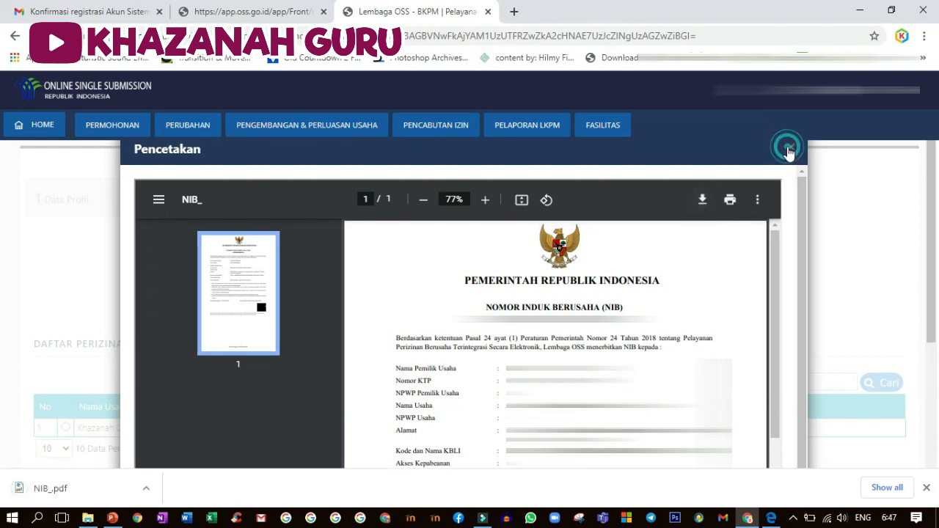
- Open the Izin Usaha printout, download it to the KG folder under the suggested file name, and close the preview
{"action": "scroll", "coordinate": [471, 376], "scroll_direction": "down", "scroll_amount": 1}
{"action": "scroll", "coordinate": [470, 374], "scroll_direction": "down", "scroll_amount": 2}
{"action": "left_click", "coordinate": [464, 365]}
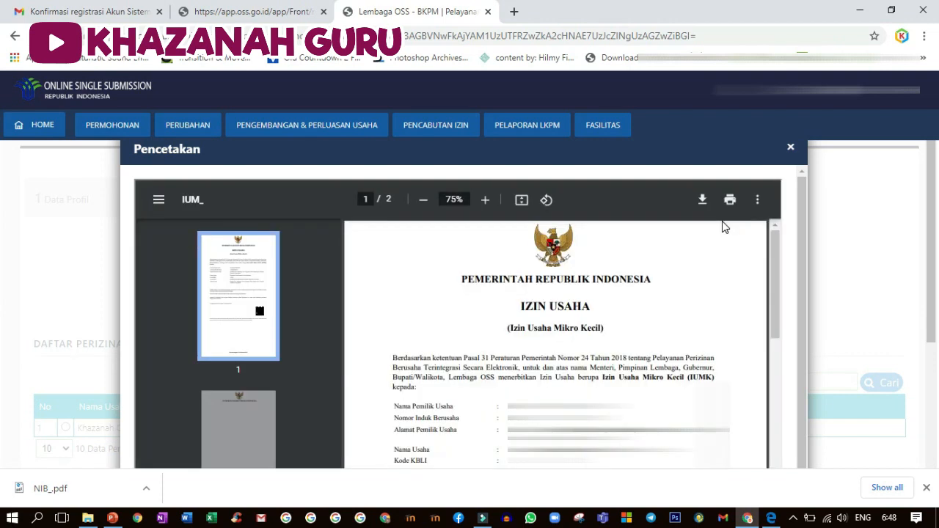
{"action": "left_click", "coordinate": [702, 199]}
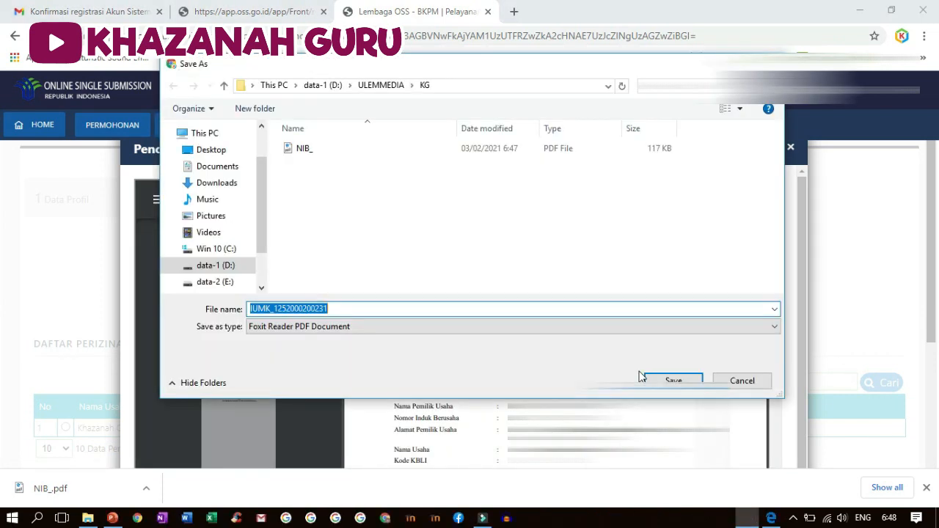
{"action": "left_click", "coordinate": [644, 378]}
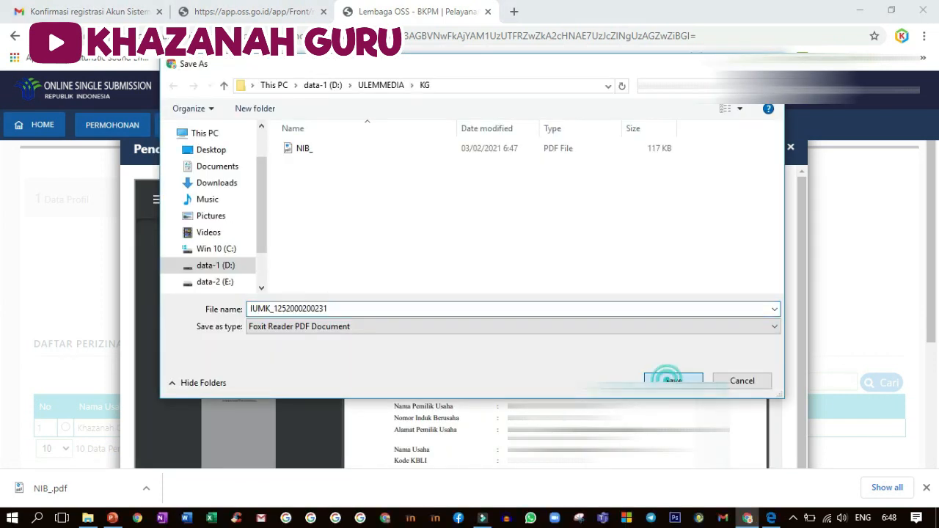
{"action": "left_click", "coordinate": [790, 147]}
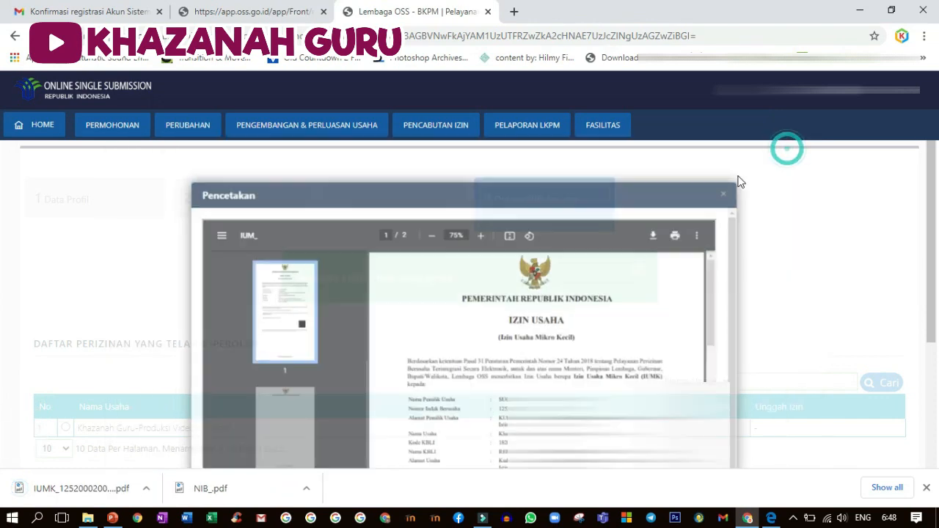
- Open the Izin Usaha QR preview, download its PDF to the KG folder under the suggested file name, and close the preview
{"action": "scroll", "coordinate": [492, 330], "scroll_direction": "down", "scroll_amount": 2}
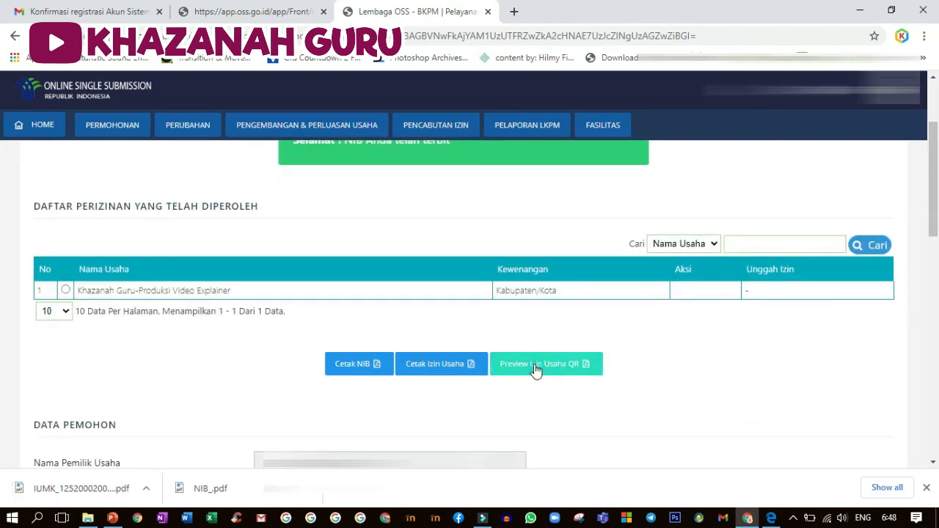
{"action": "left_click", "coordinate": [534, 367]}
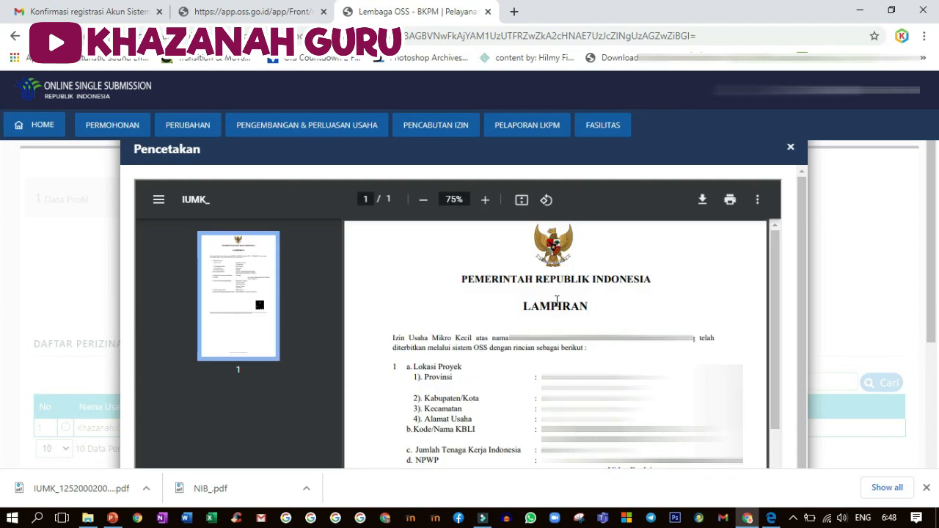
{"action": "left_click", "coordinate": [700, 200]}
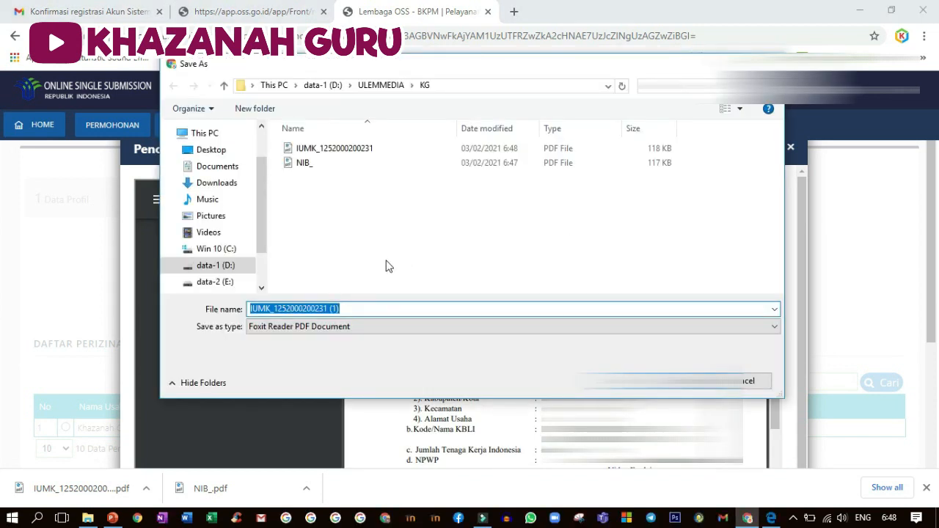
{"action": "left_click", "coordinate": [697, 381]}
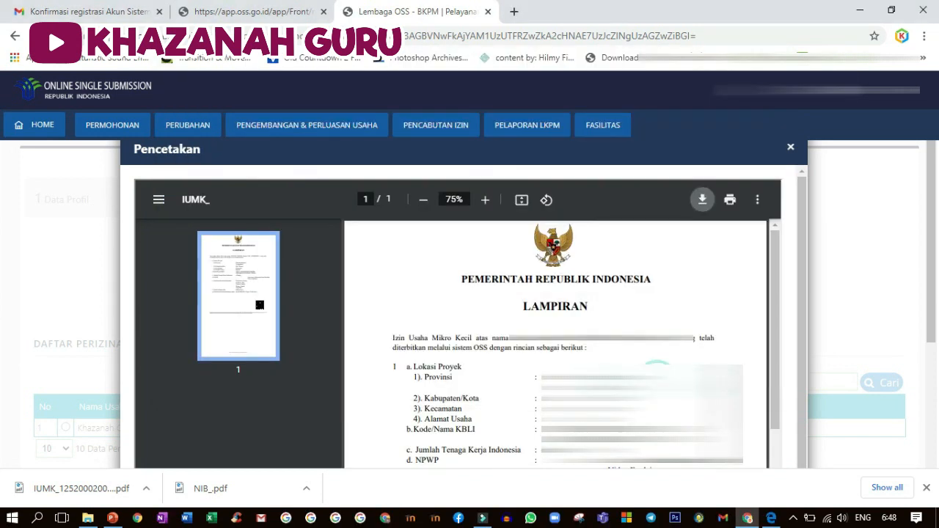
{"action": "left_click", "coordinate": [793, 151]}
{"action": "scroll", "coordinate": [656, 245], "scroll_direction": "down", "scroll_amount": 2}
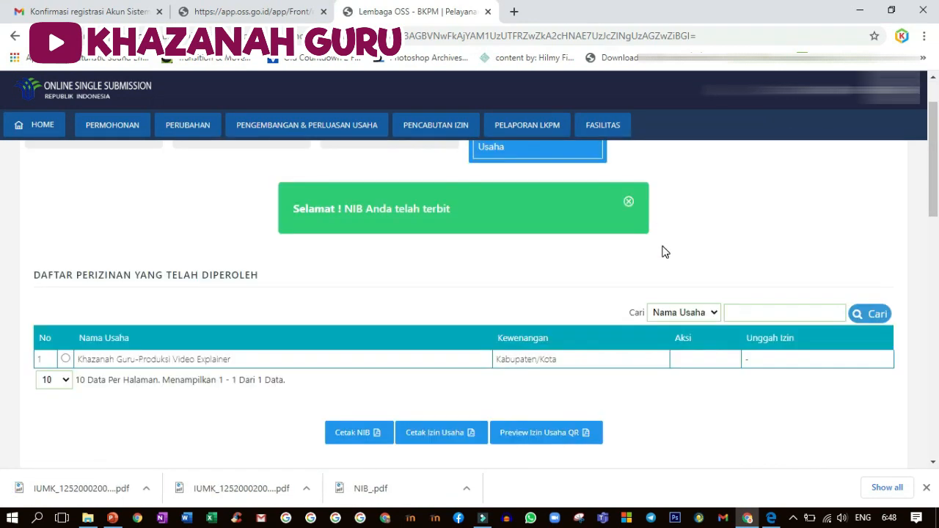